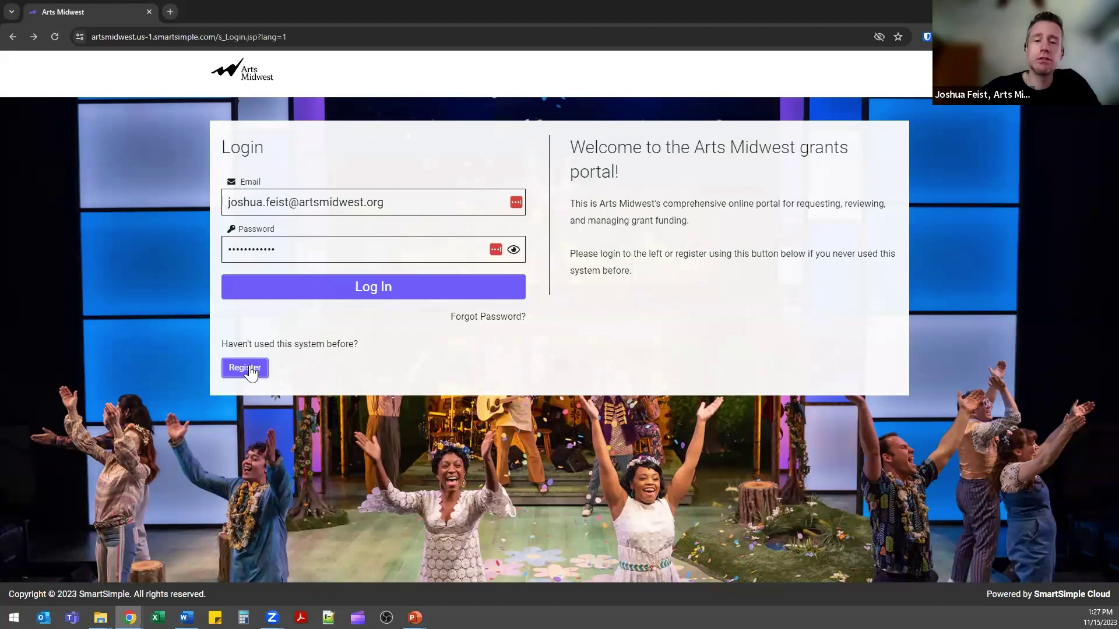
# Choose Register under 'Haven't used this system before?' to start a new applicant sign-up.
pyautogui.click(242, 369)
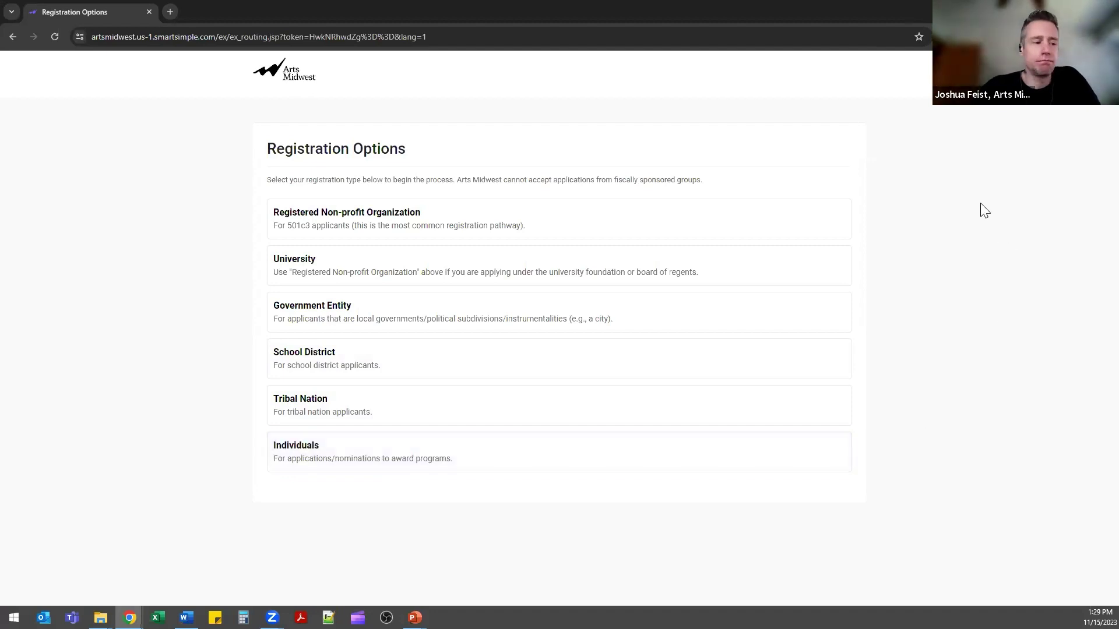
# Search registered non-profits by name for 'arts midwest' and select the ARTS MIDWEST result.
pyautogui.click(734, 223)
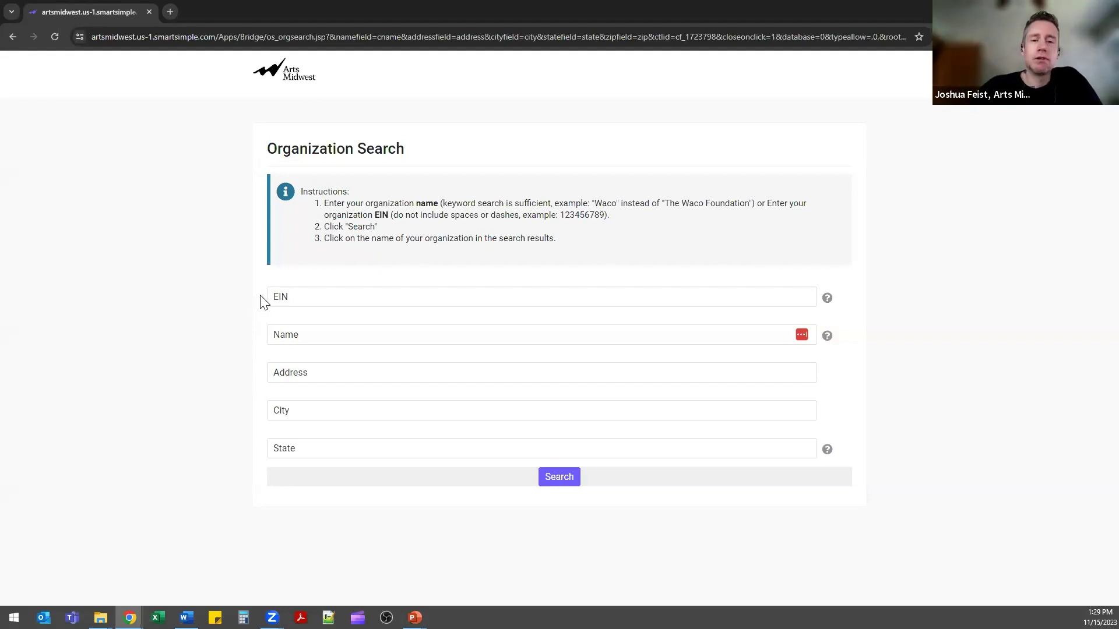
pyautogui.click(303, 296)
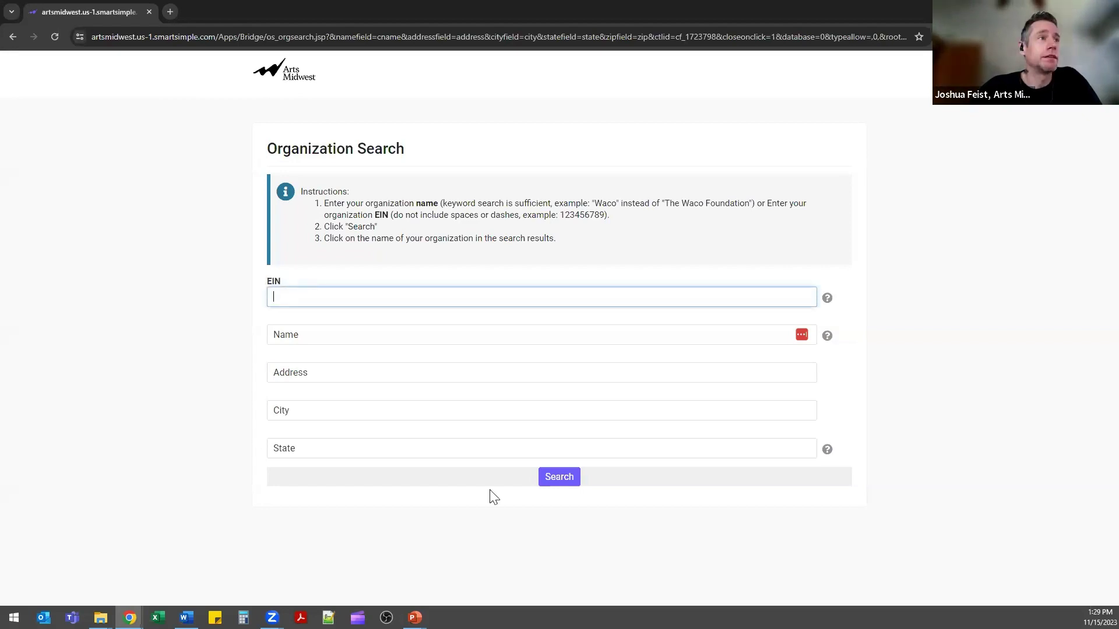
pyautogui.click(162, 418)
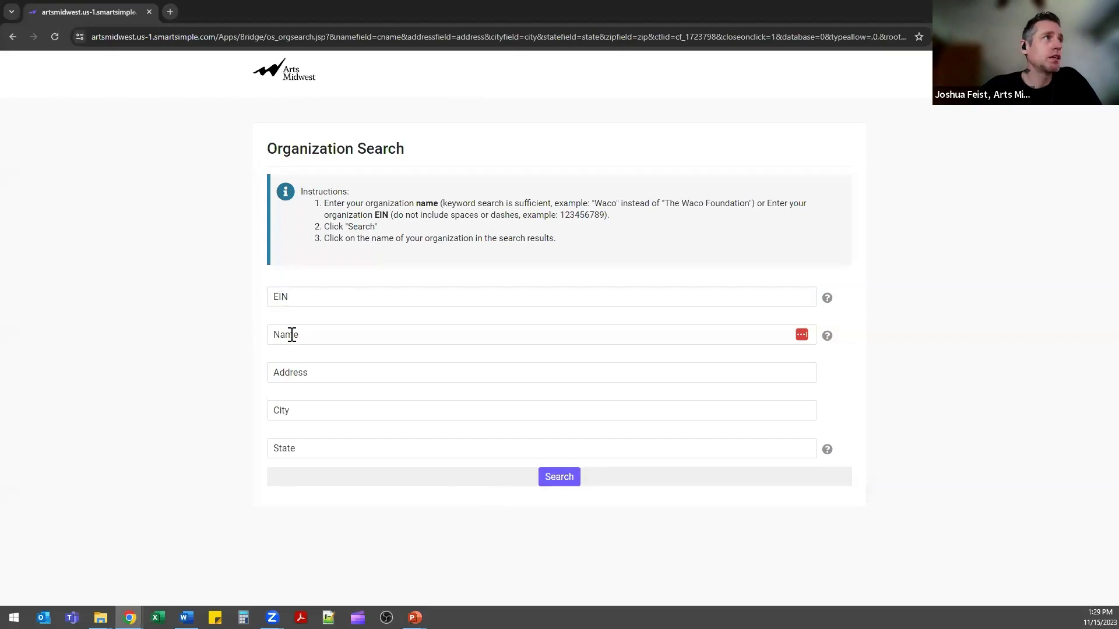
pyautogui.click(292, 335)
pyautogui.write('a')
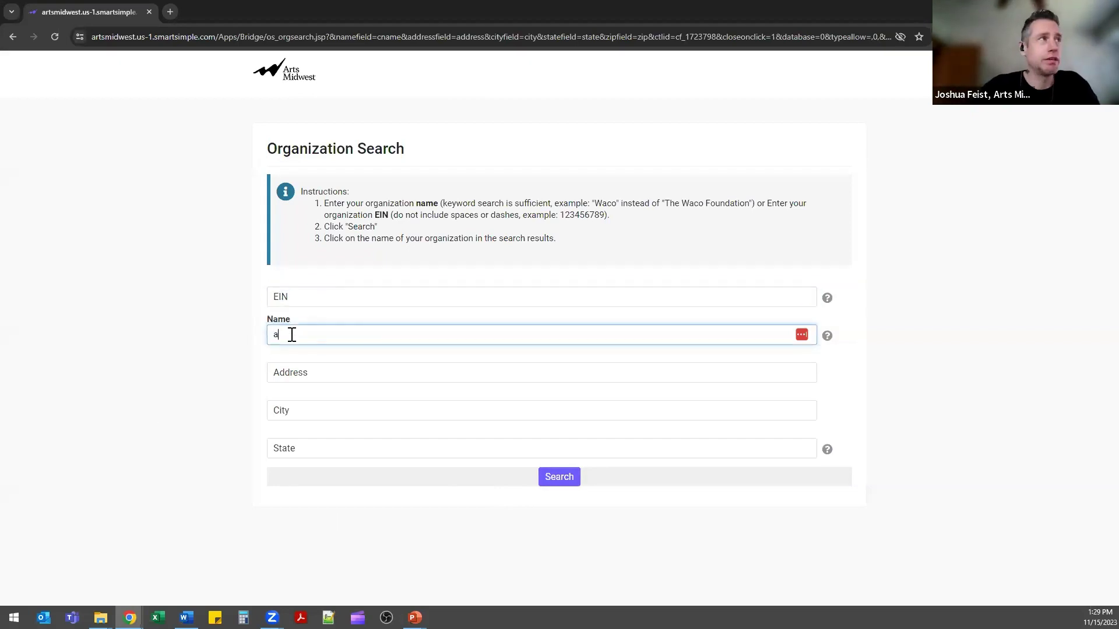
pyautogui.write('rts midwest')
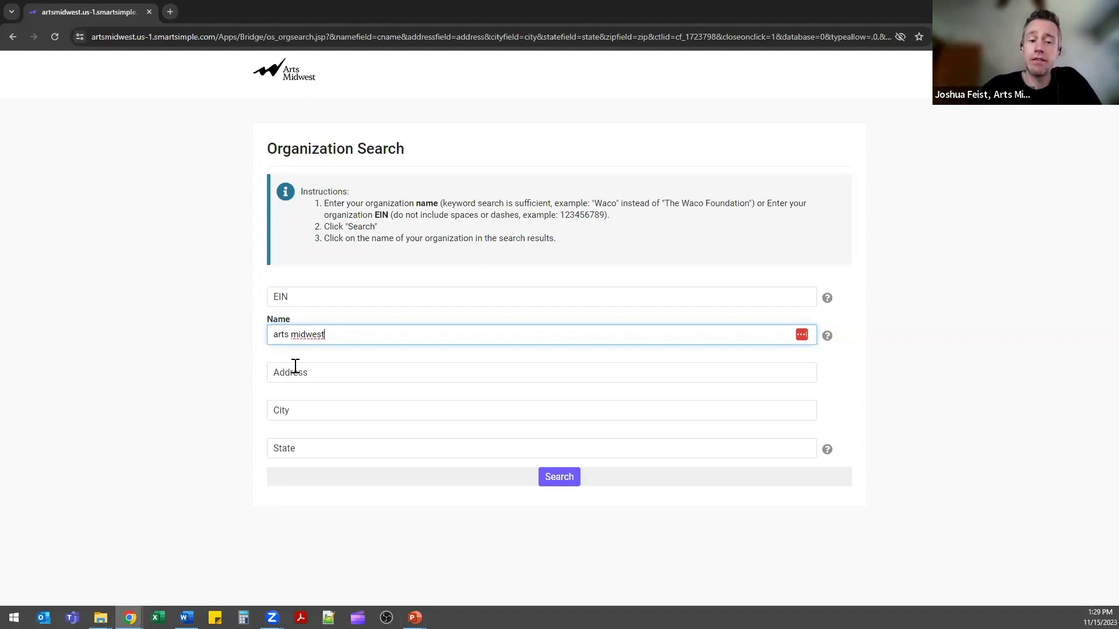
pyautogui.click(562, 487)
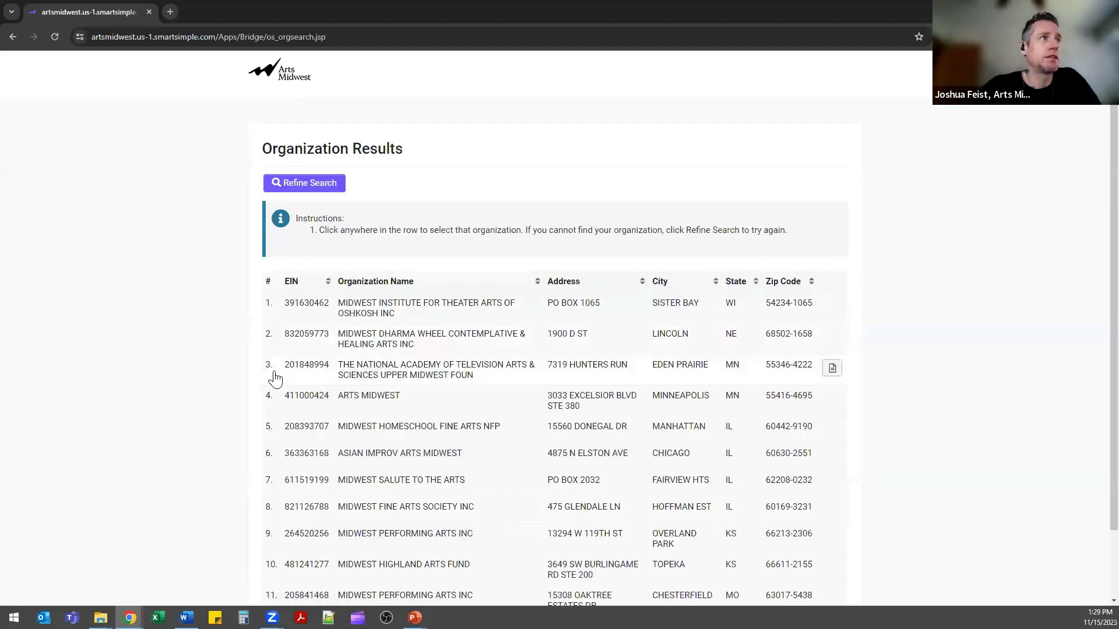
pyautogui.scroll(-1, 249, 378)
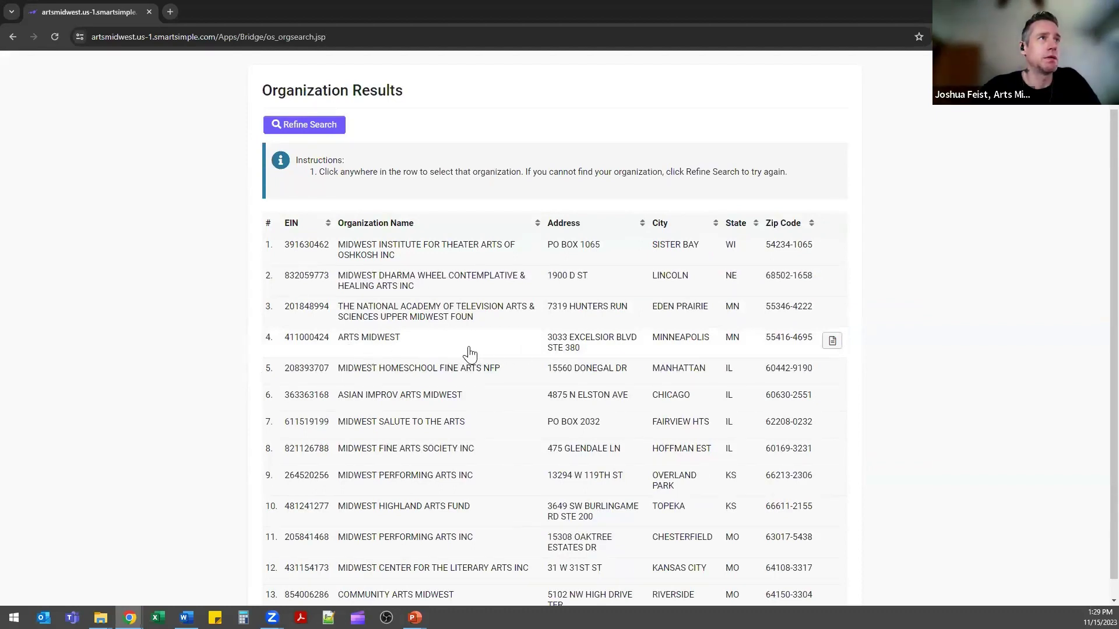
pyautogui.click(470, 354)
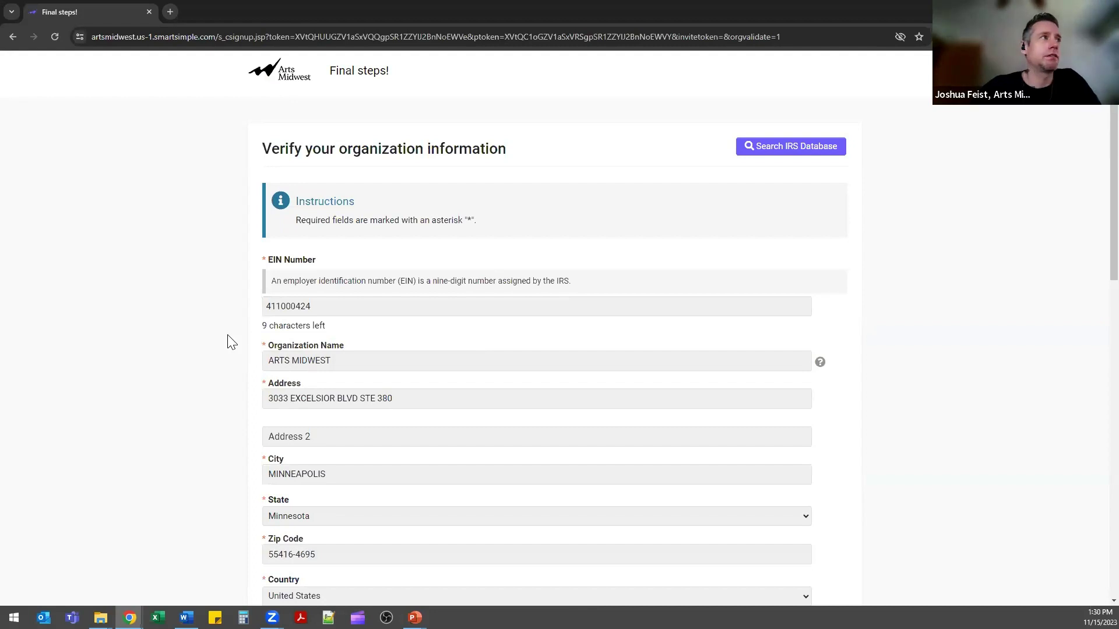
pyautogui.scroll(-1, 229, 341)
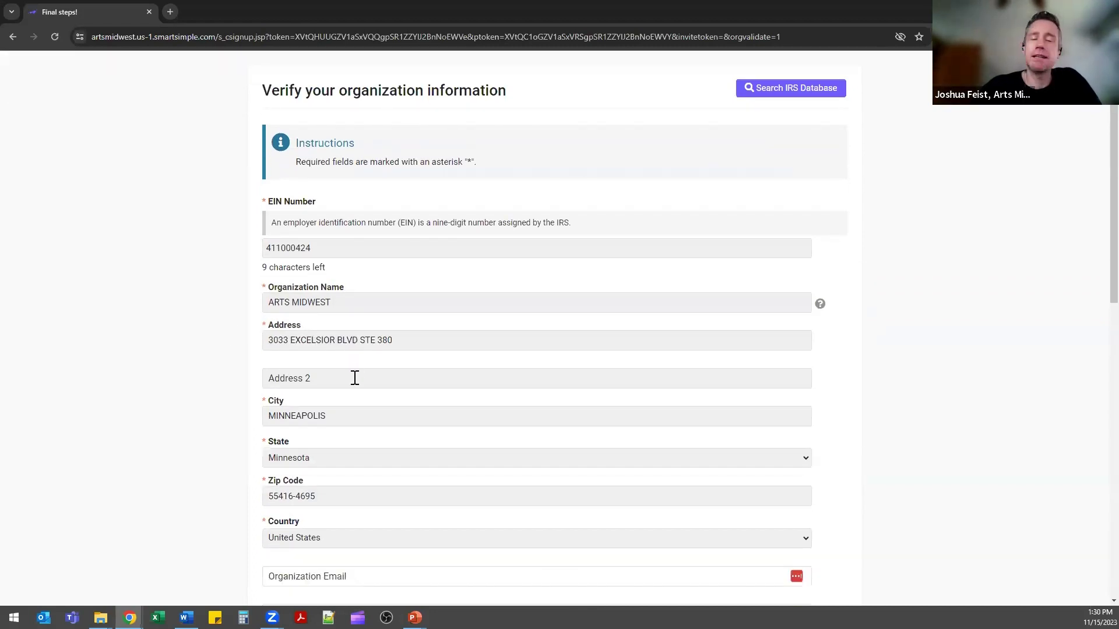
pyautogui.scroll(-2, 358, 401)
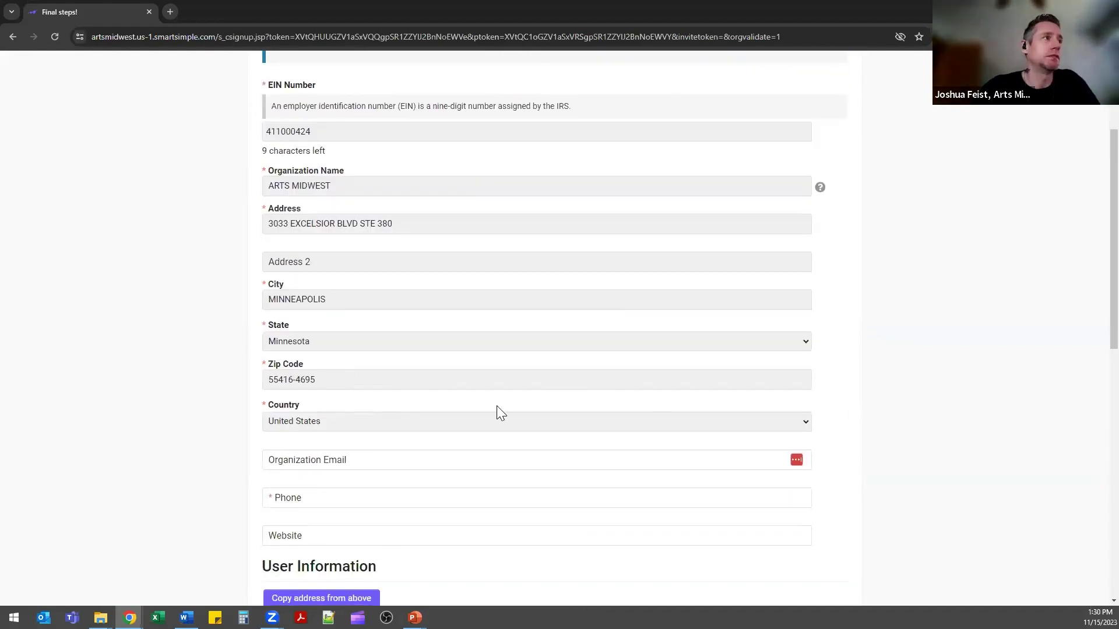
pyautogui.scroll(-1, 489, 408)
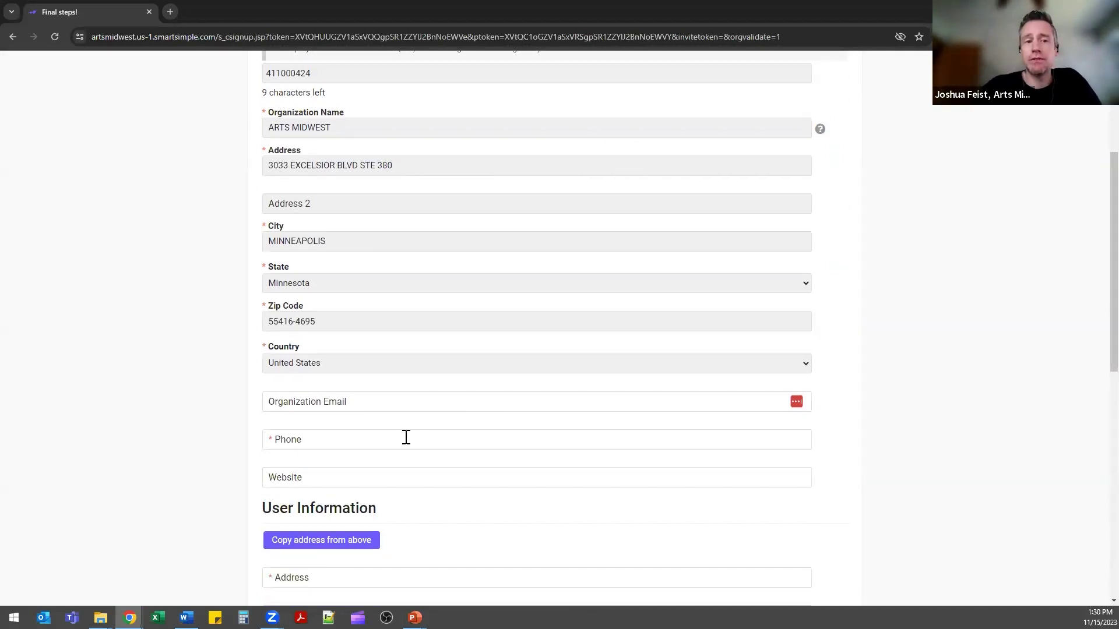
pyautogui.scroll(-4, 130, 429)
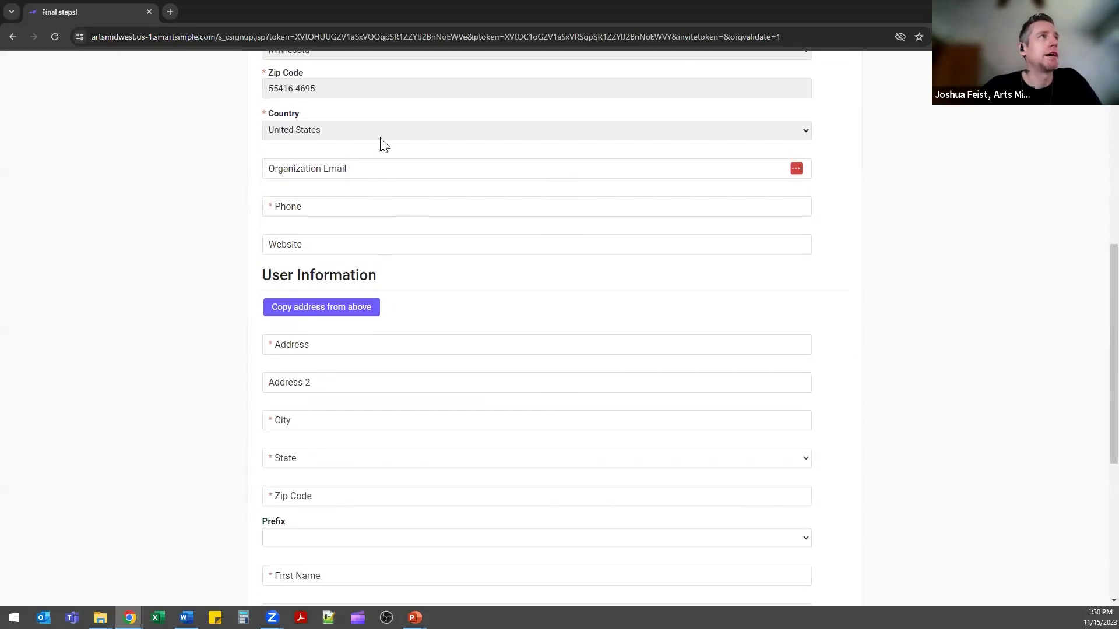
pyautogui.scroll(3, 228, 294)
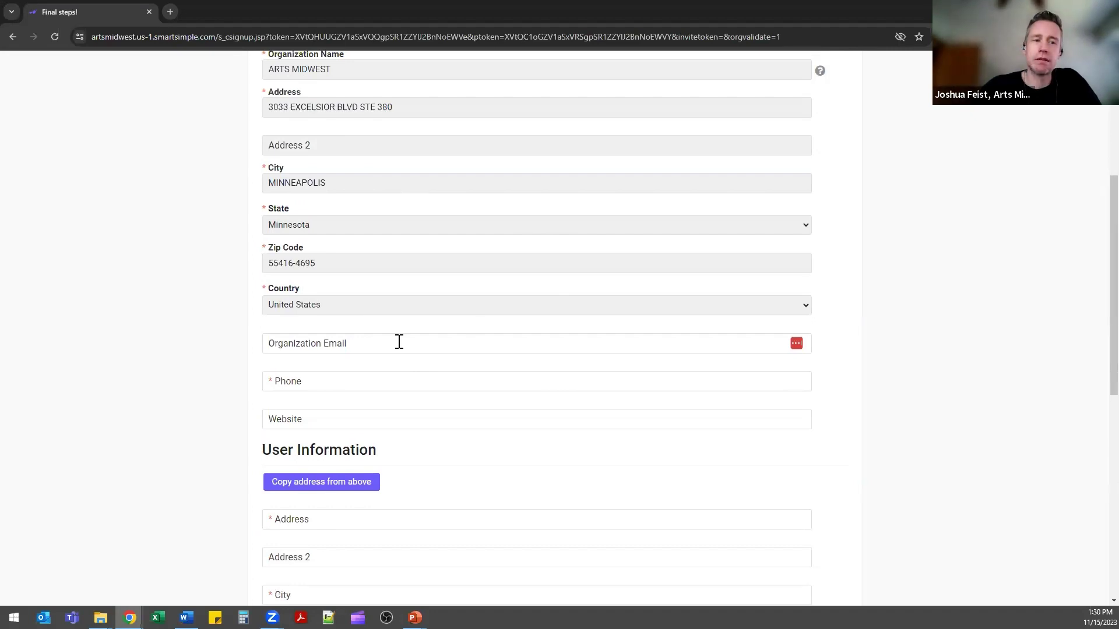
pyautogui.scroll(-3, 175, 359)
pyautogui.scroll(-2, 158, 362)
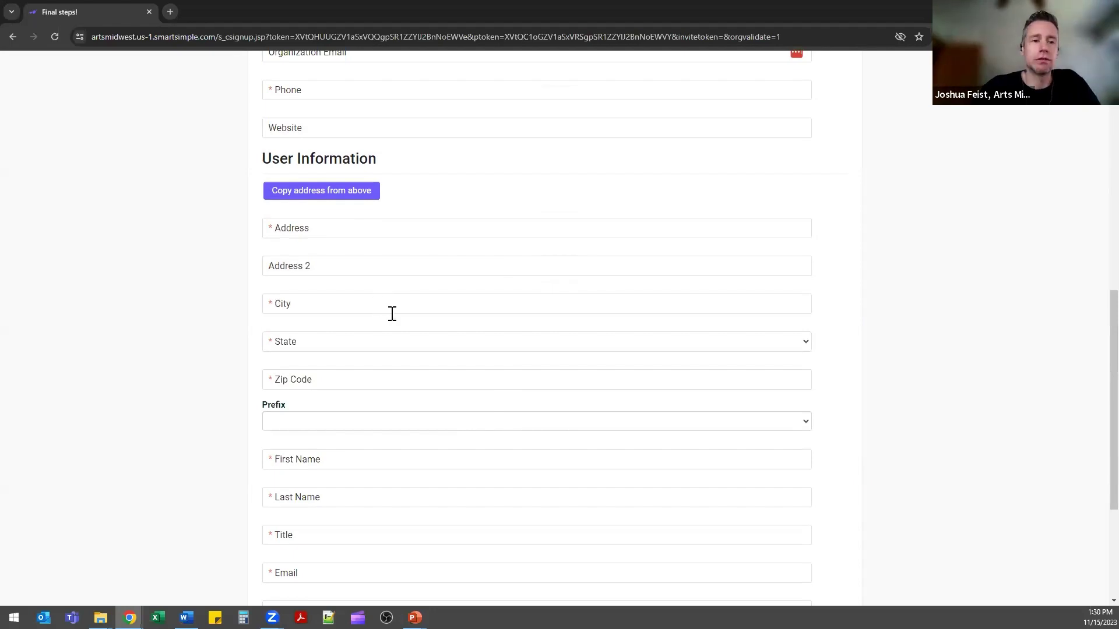
# Copy the organization's Minneapolis address into the user address and fill in the name and email fields.
pyautogui.click(348, 202)
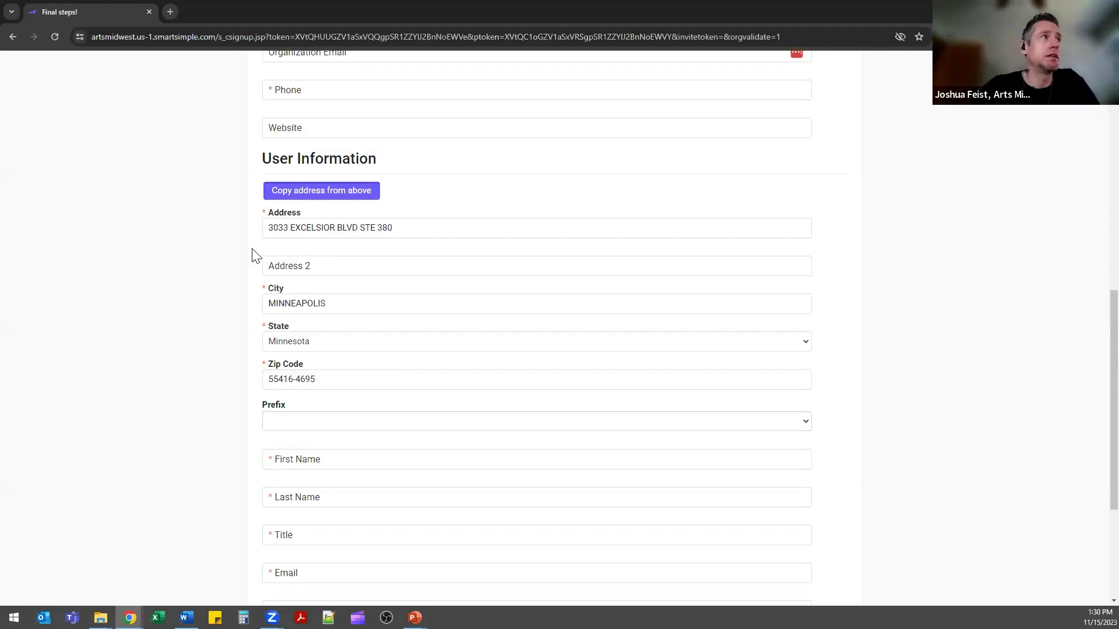
pyautogui.scroll(-1, 254, 254)
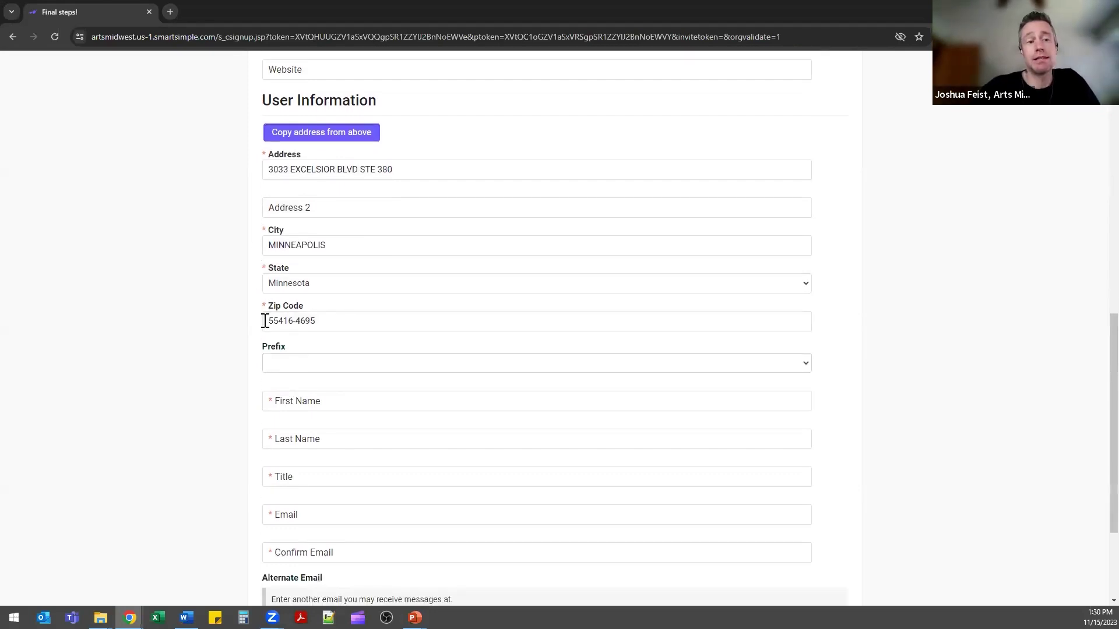
pyautogui.scroll(-2, 274, 349)
pyautogui.click(371, 289)
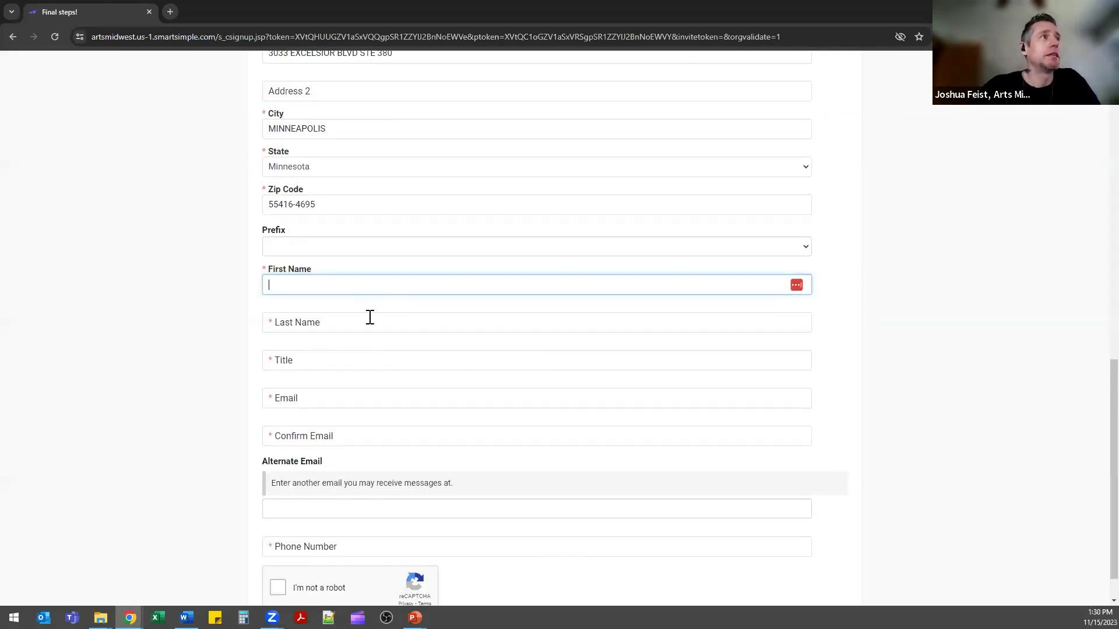
pyautogui.click(365, 405)
pyautogui.scroll(-1, 349, 479)
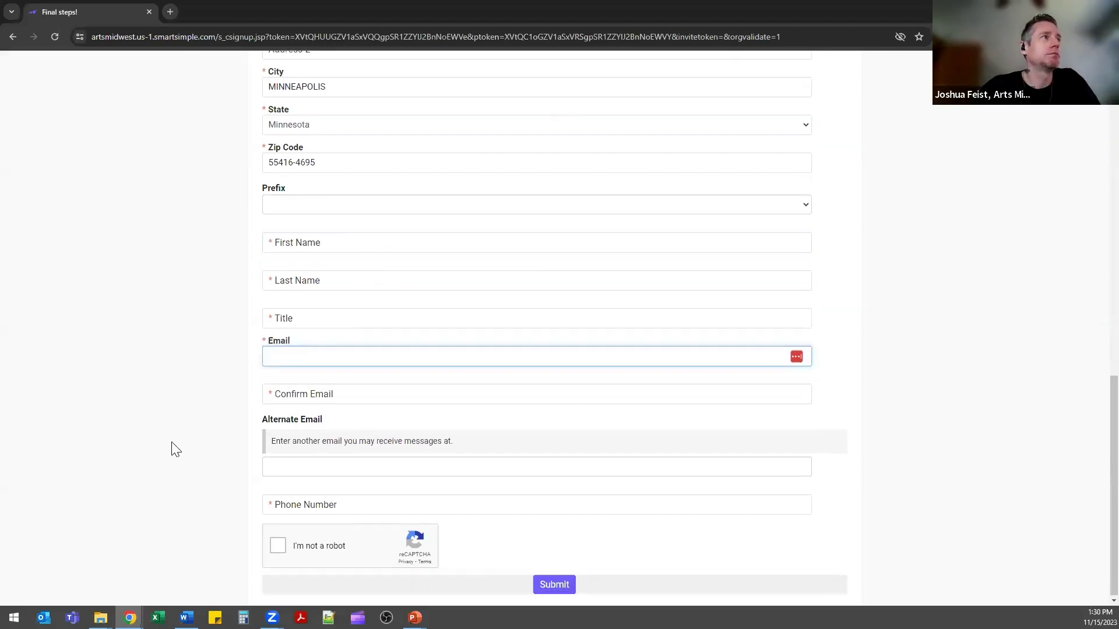
pyautogui.click(318, 466)
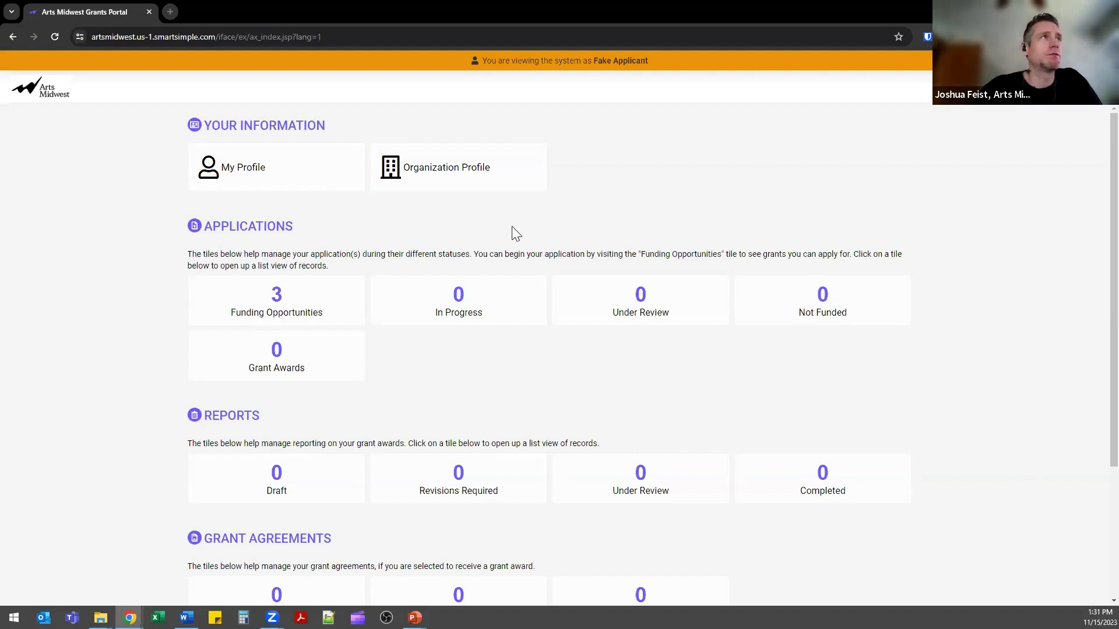
# Open the Organization Profile tile and click into the street Address field.
pyautogui.click(499, 185)
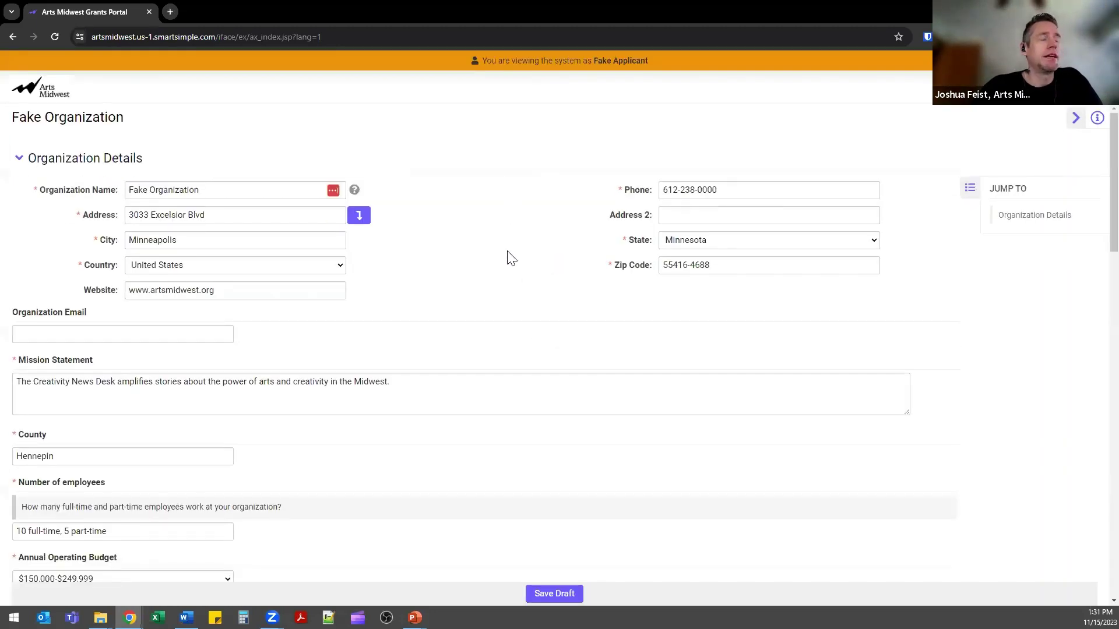
pyautogui.click(254, 215)
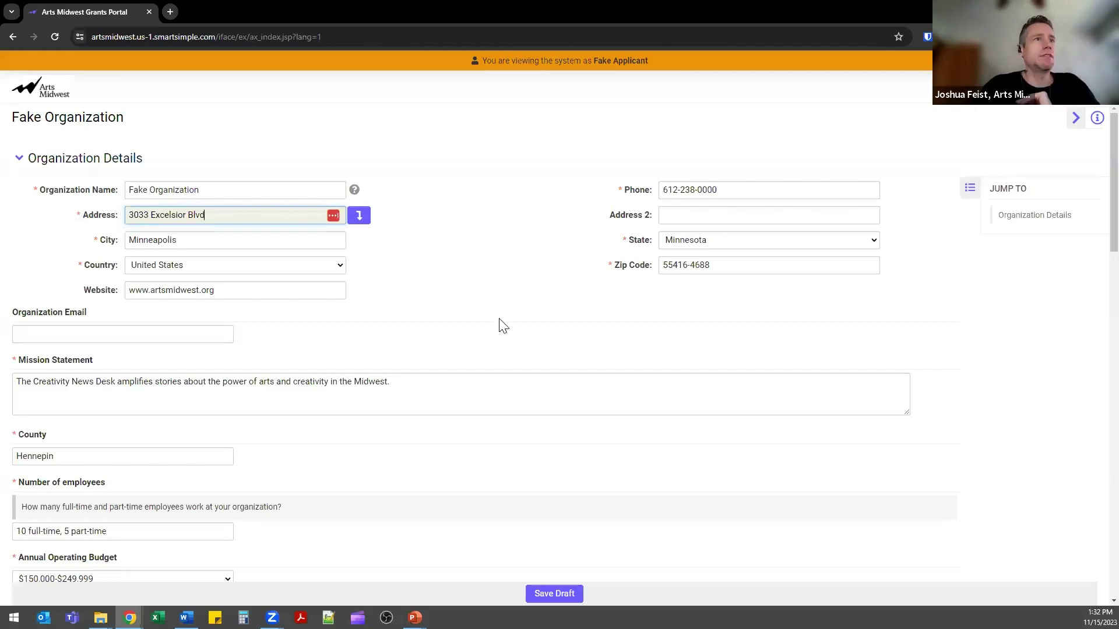
# Review the Organization Details, clicking into the mission statement and the empty UEI Number field.
pyautogui.scroll(-1, 501, 321)
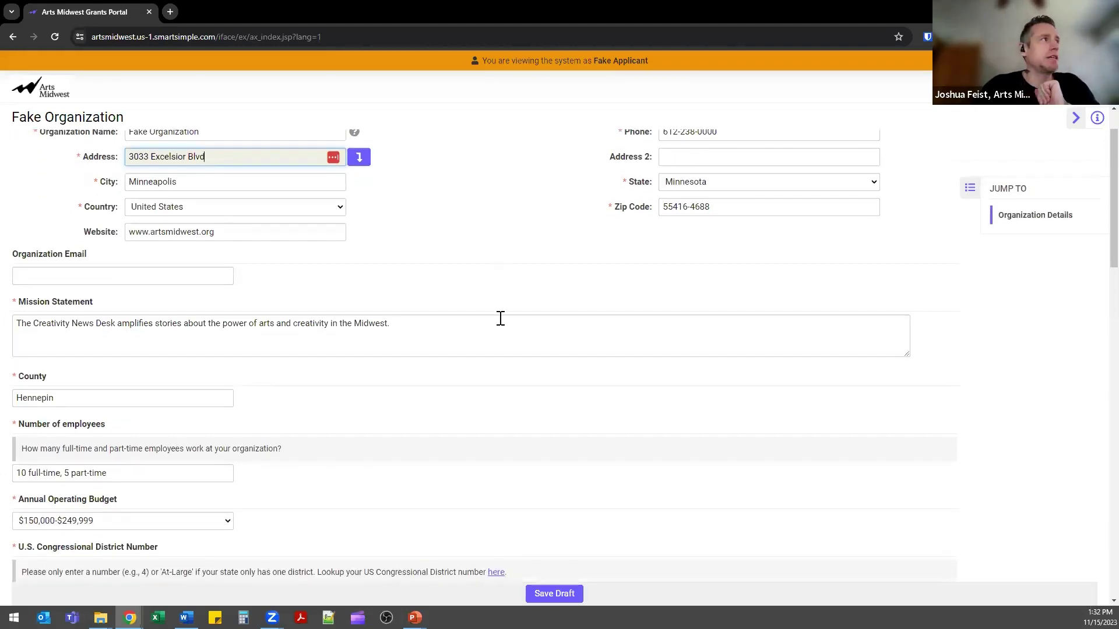
pyautogui.scroll(-1, 500, 319)
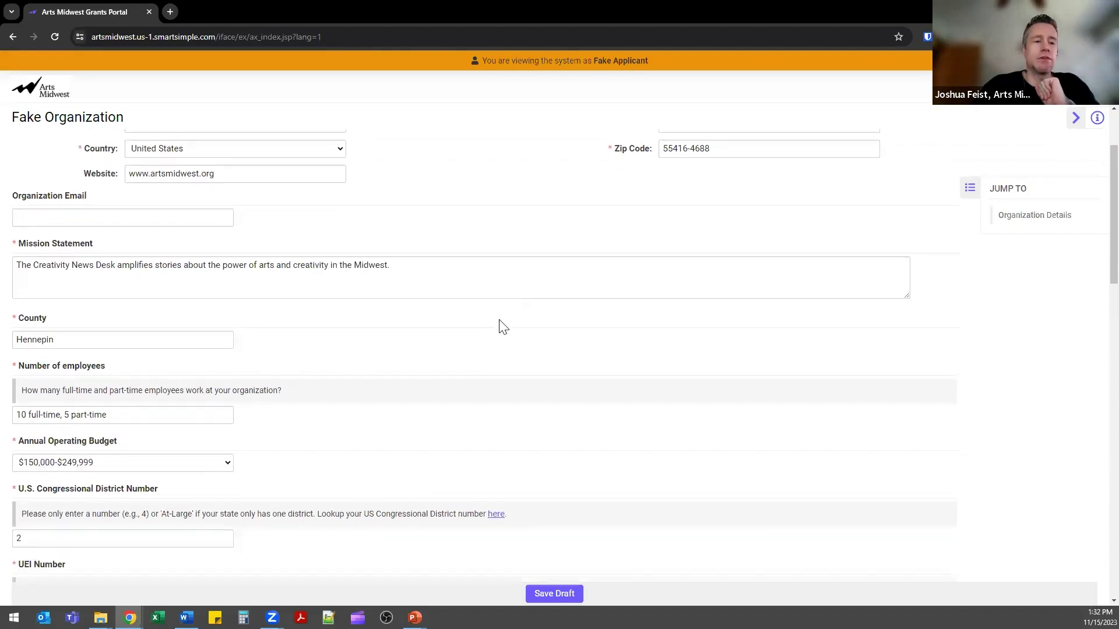
pyautogui.click(494, 289)
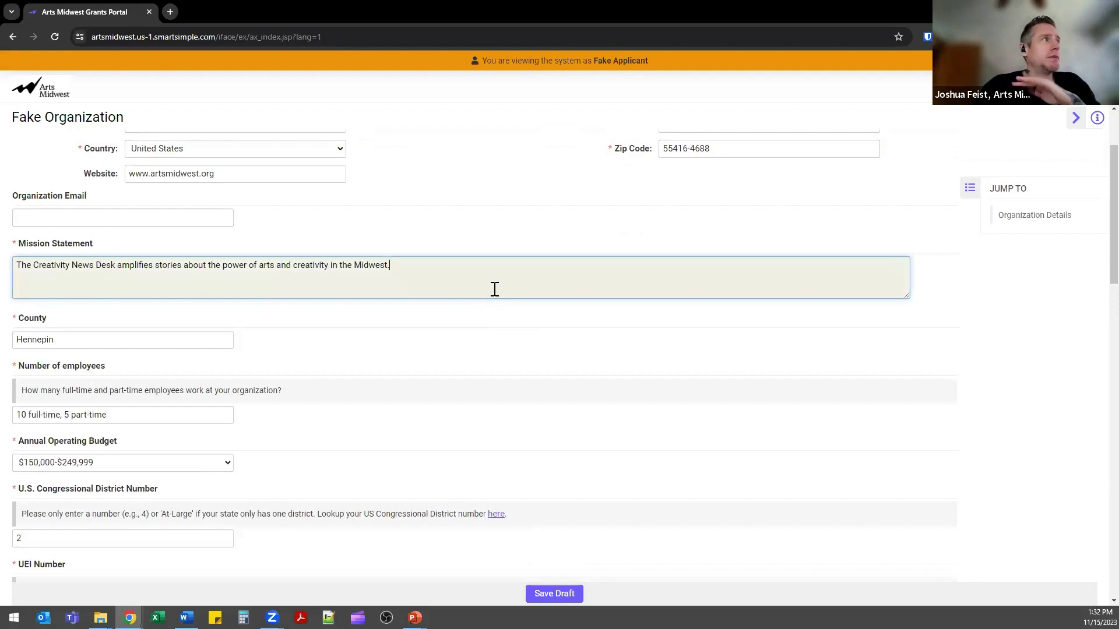
pyautogui.scroll(-2, 283, 345)
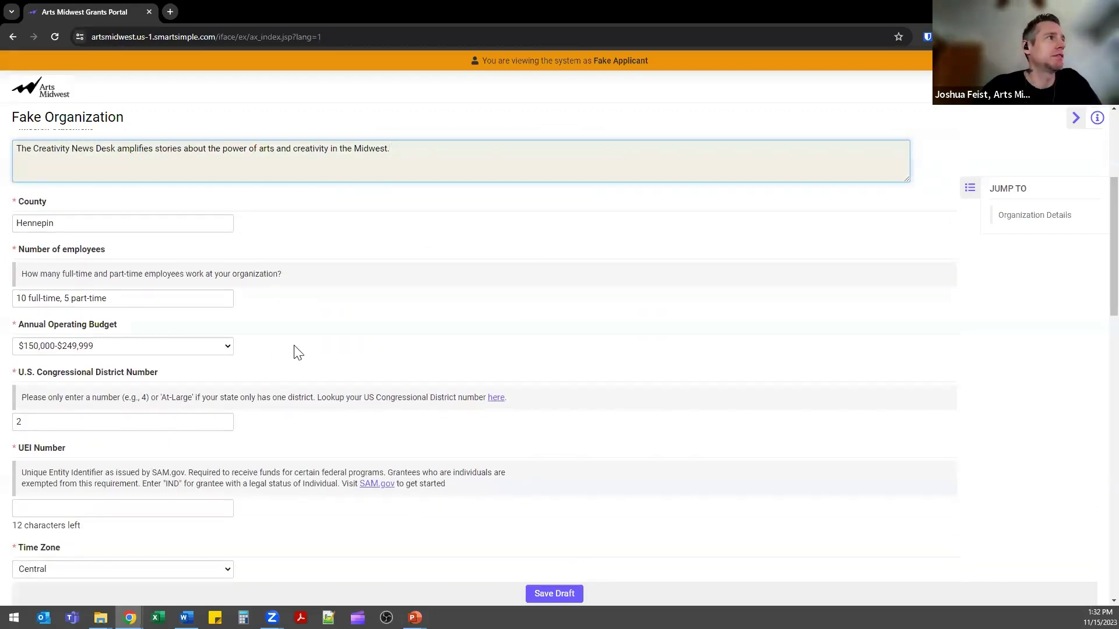
pyautogui.scroll(-2, 299, 353)
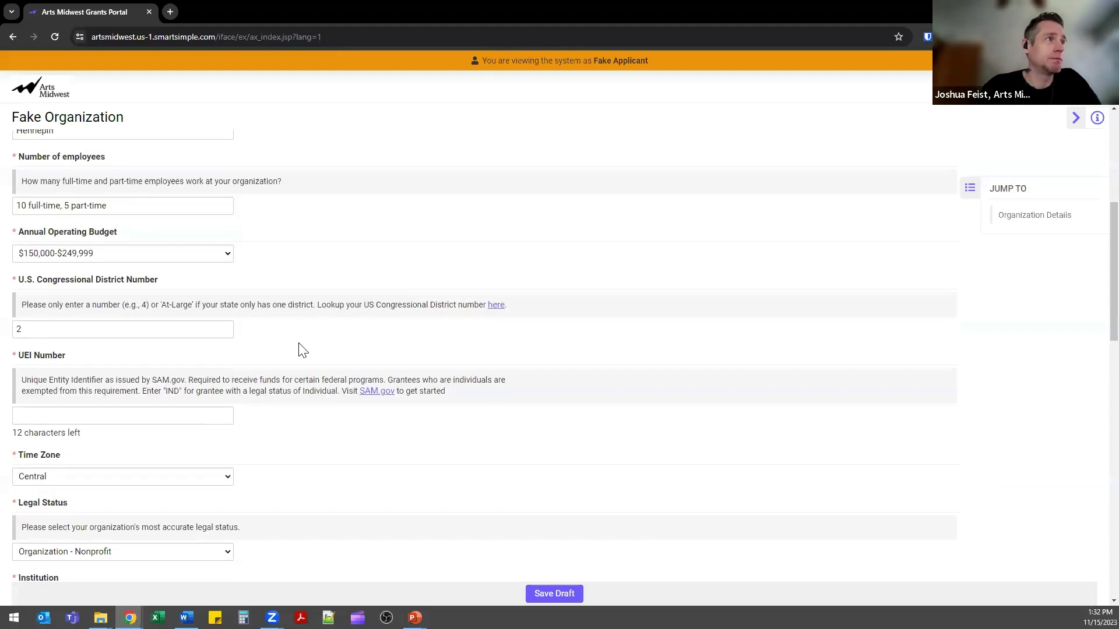
pyautogui.click(200, 395)
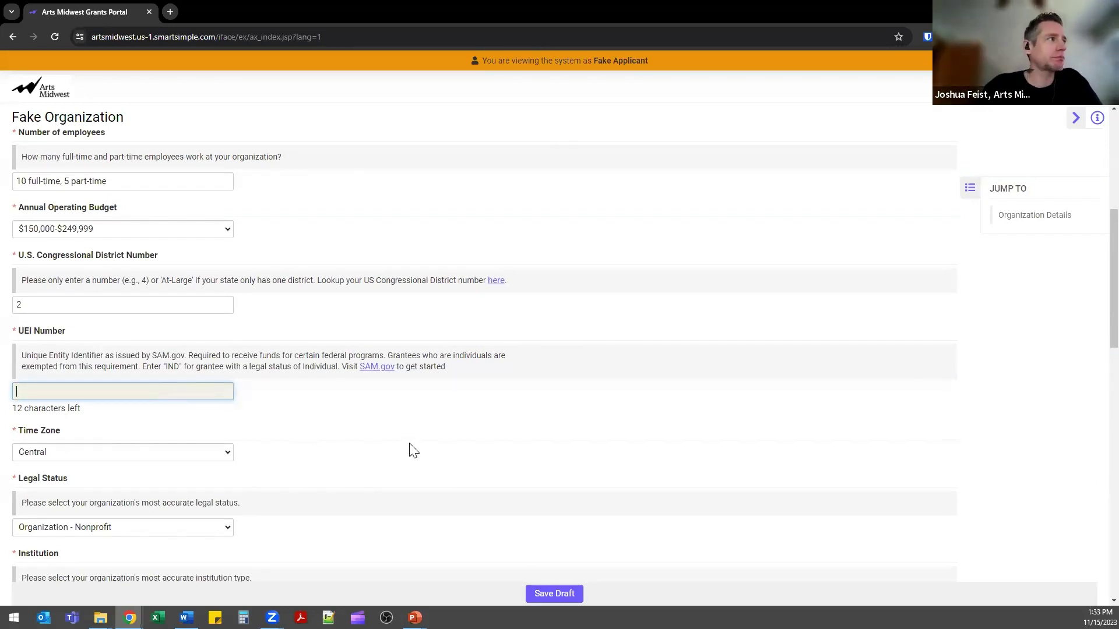
# Scroll through the rest of the profile, then go home via the Arts Midwest header link.
pyautogui.scroll(-4, 411, 446)
pyautogui.scroll(-5, 411, 443)
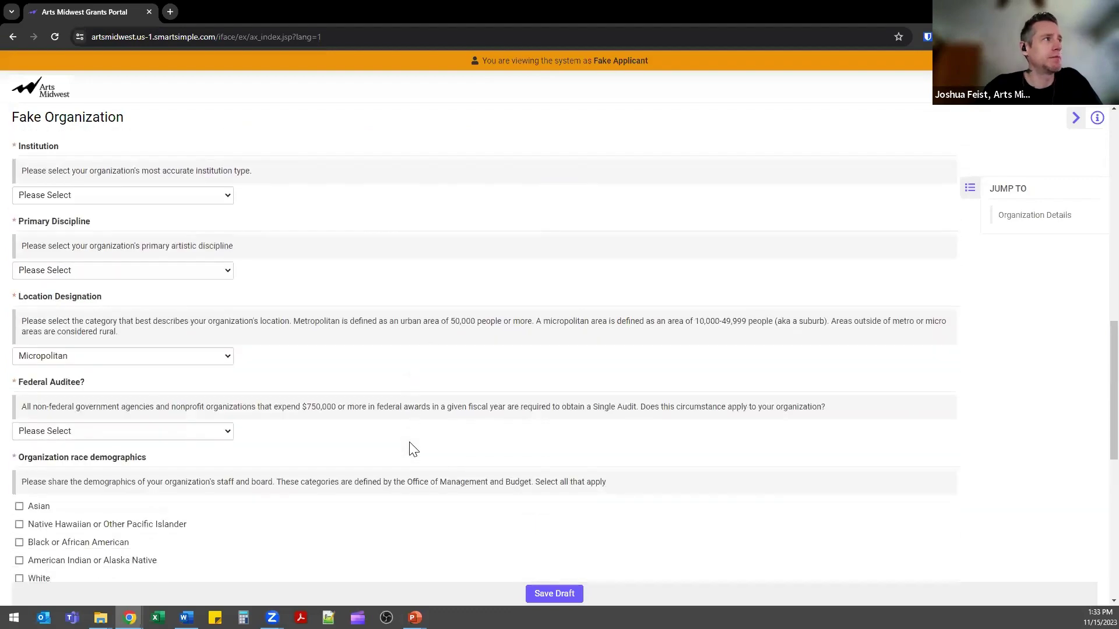
pyautogui.scroll(-7, 411, 449)
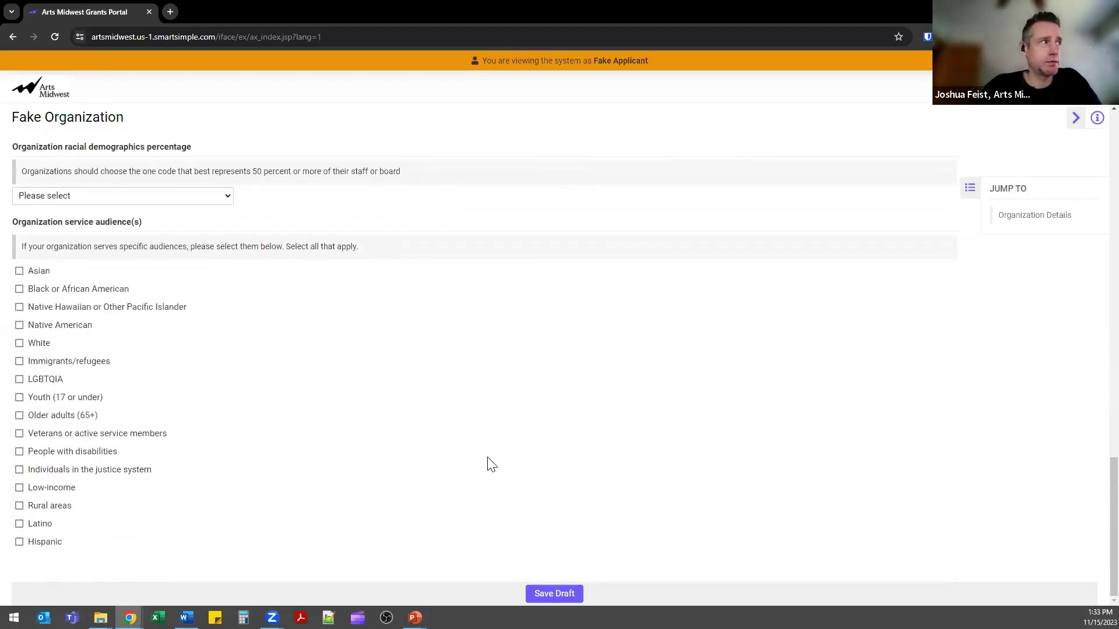
pyautogui.scroll(15, 490, 463)
pyautogui.scroll(7, 577, 460)
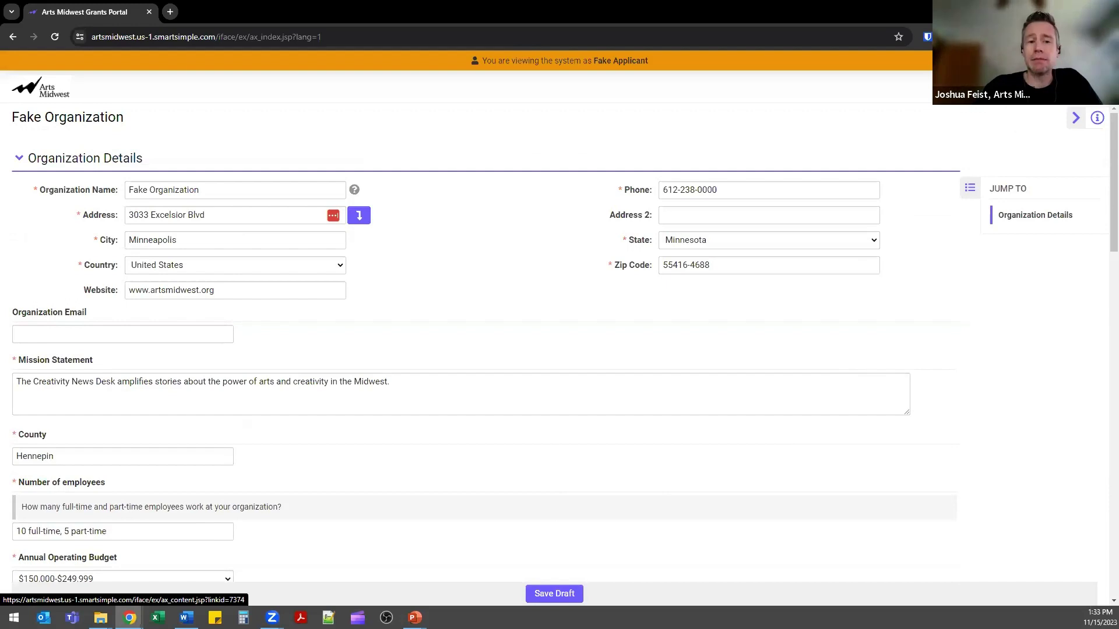
pyautogui.click(950, 87)
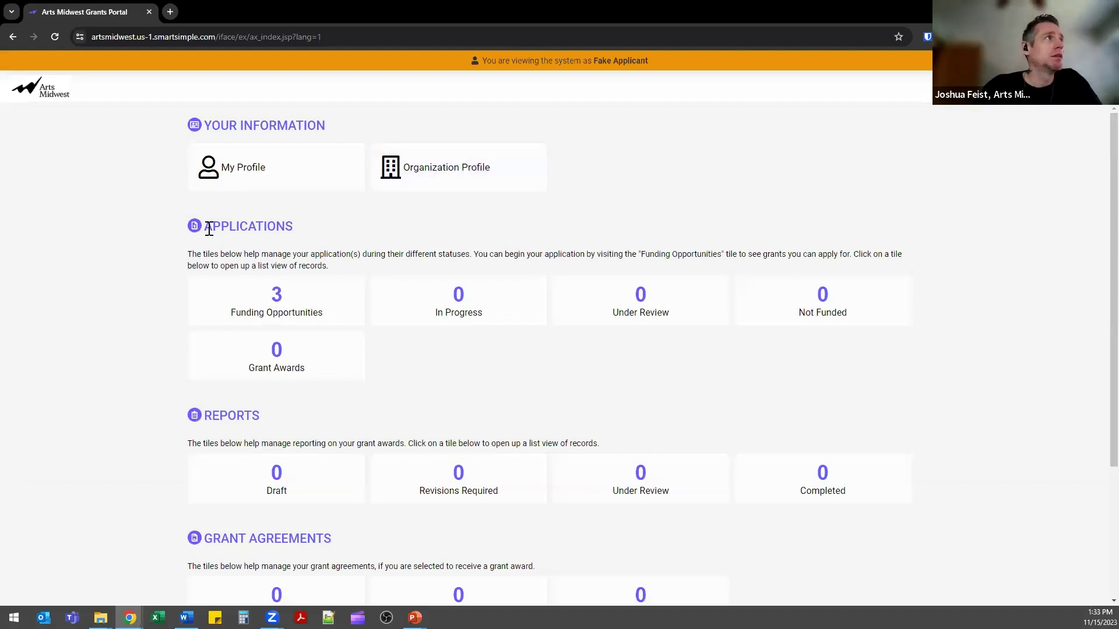
pyautogui.moveTo(204, 226); pyautogui.dragTo(293, 227)
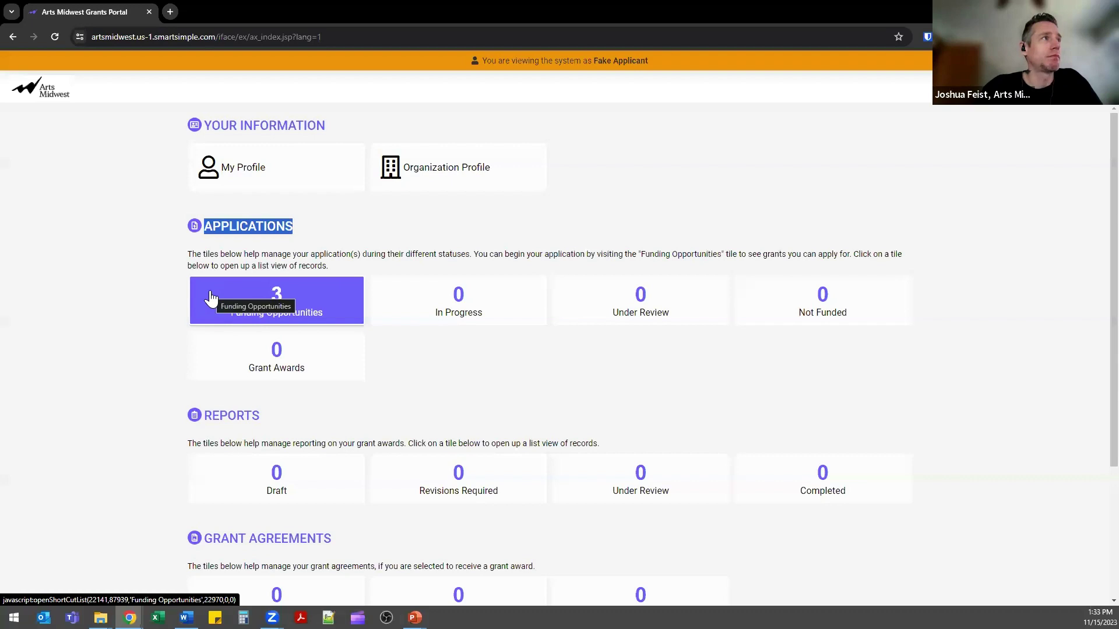
# Open the Funding Opportunities list and highlight the NEA Big Read 2024-2025 program.
pyautogui.click(211, 298)
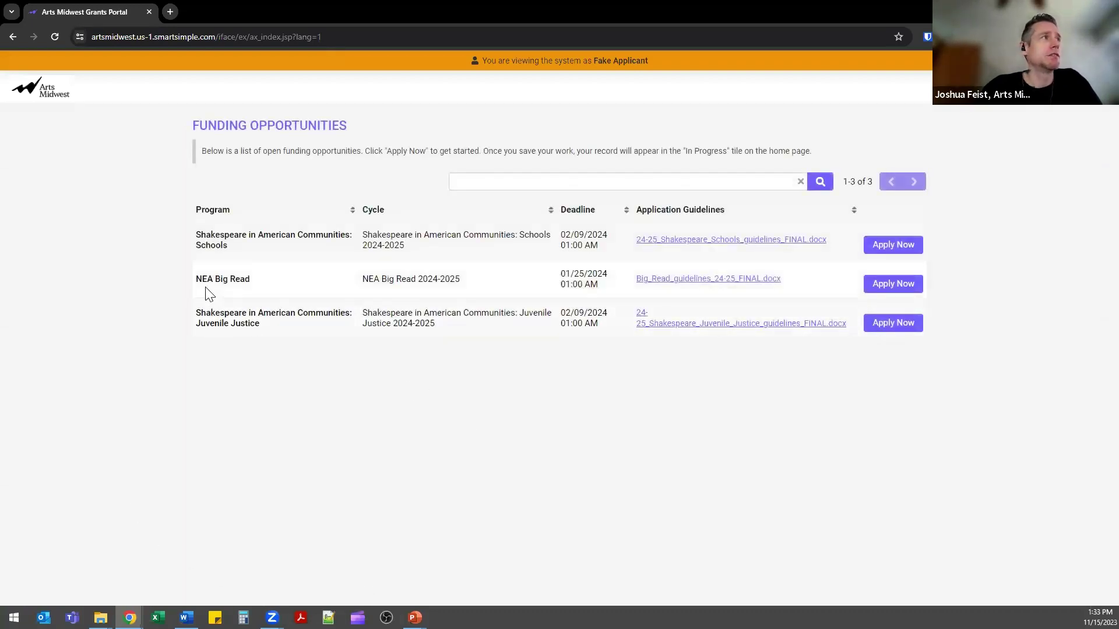
pyautogui.moveTo(196, 278); pyautogui.dragTo(263, 287)
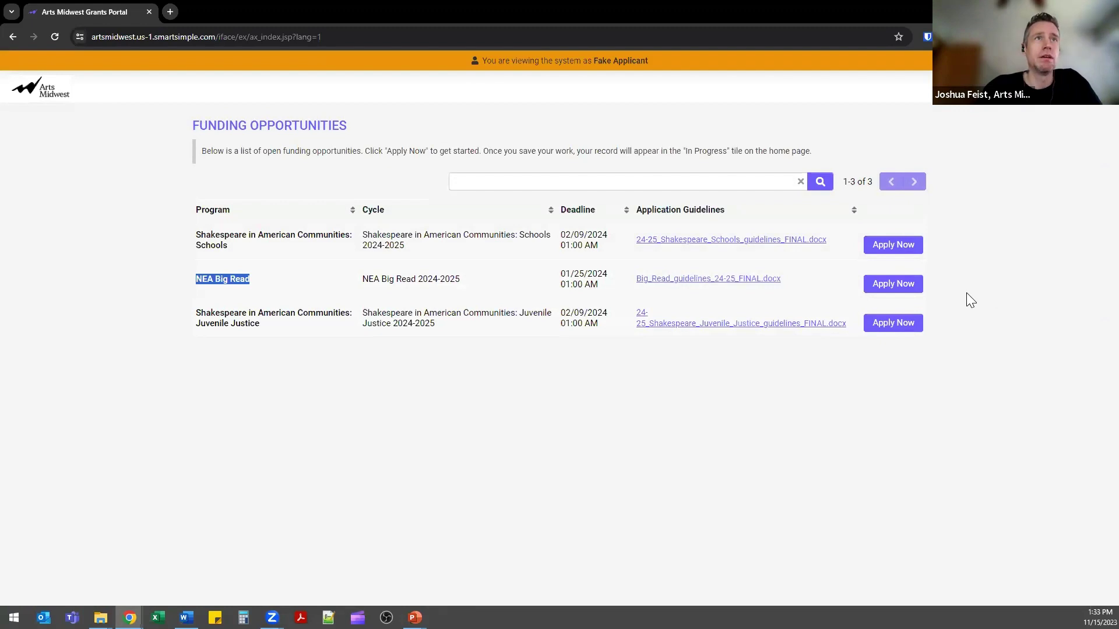
# Start a new NEA Big Read application with Apply Now and save it.
pyautogui.click(918, 294)
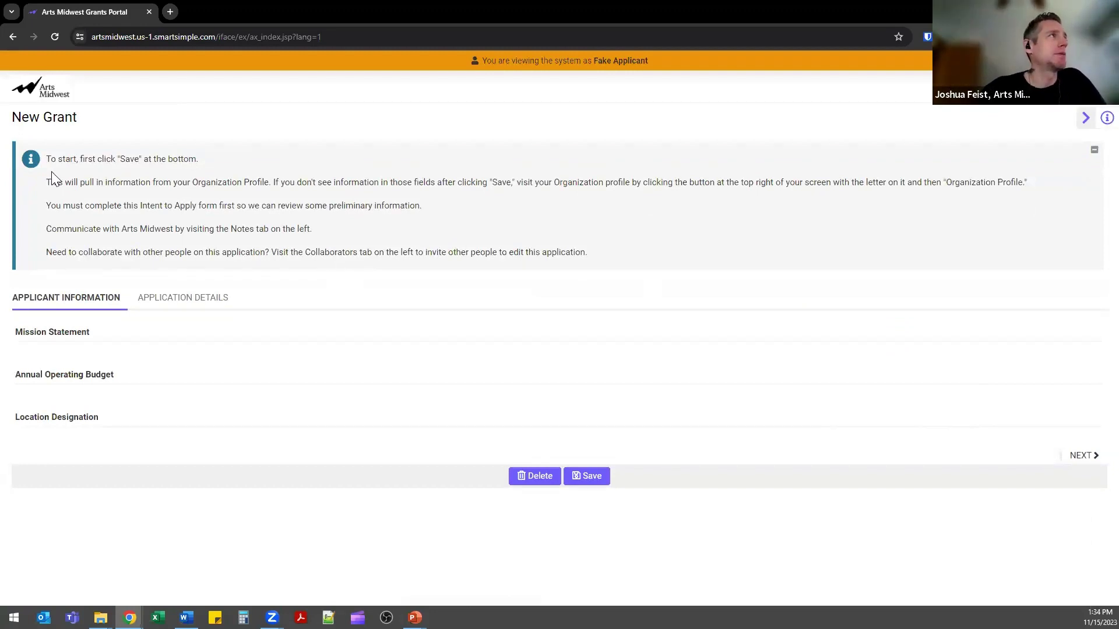
pyautogui.moveTo(47, 159); pyautogui.dragTo(197, 156)
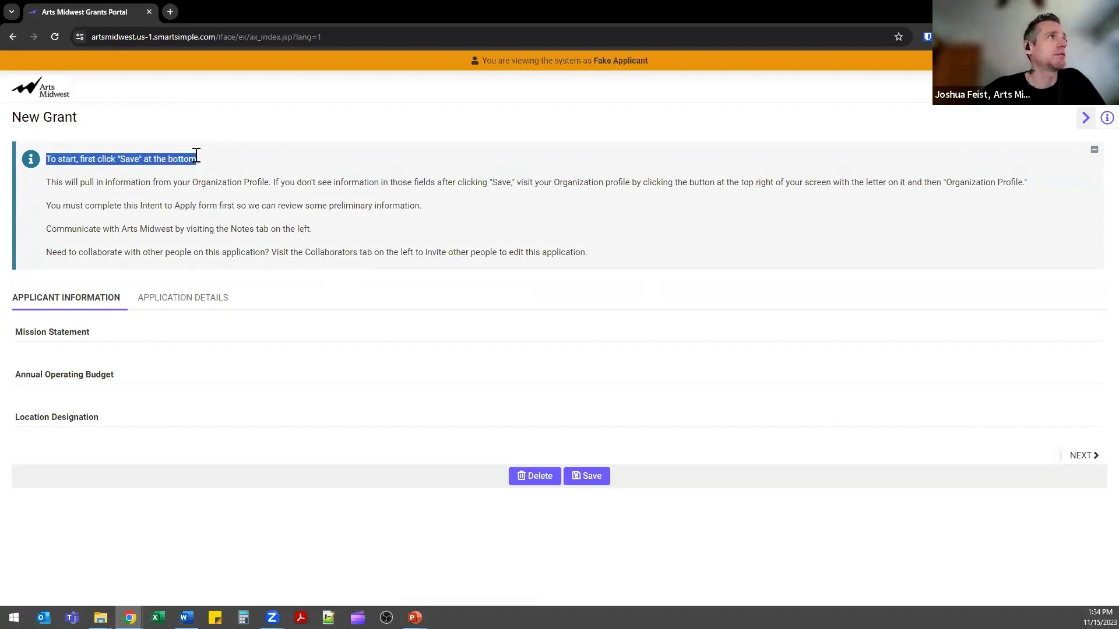
pyautogui.click(575, 479)
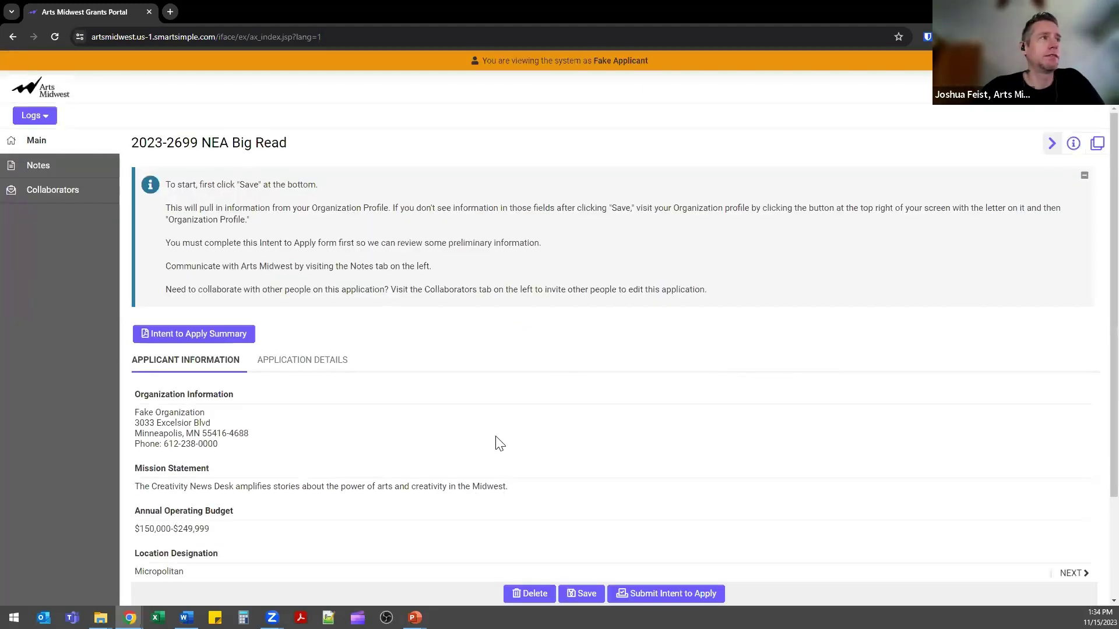
# Review the saved 2023-2699 record's Intent to Apply note and view its Notes list.
pyautogui.scroll(-1, 495, 447)
pyautogui.scroll(-2, 495, 447)
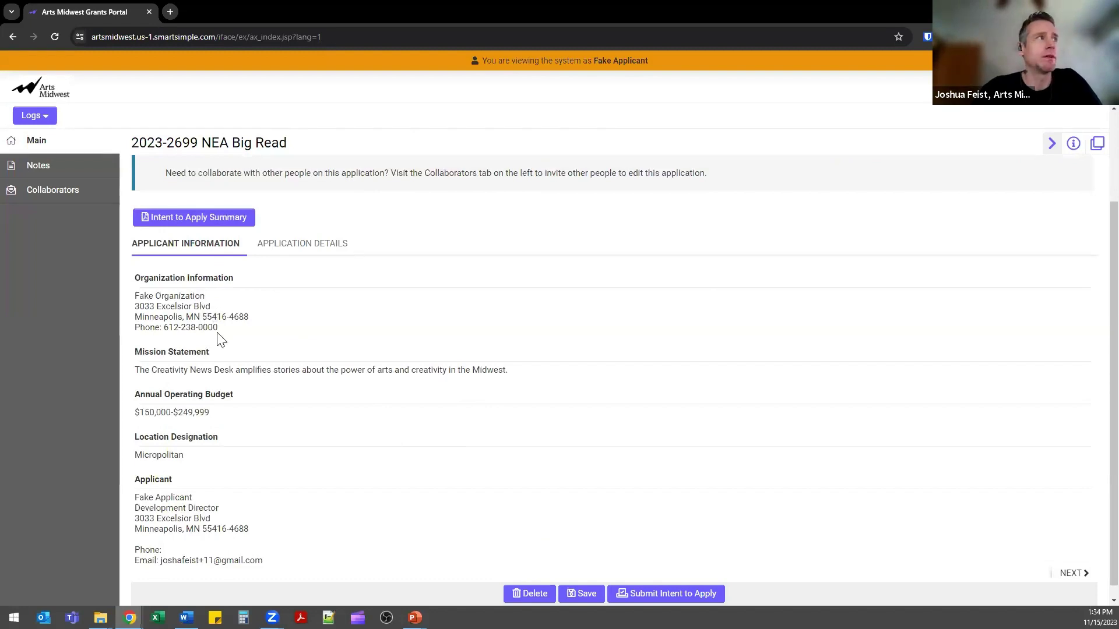
pyautogui.scroll(-1, 220, 351)
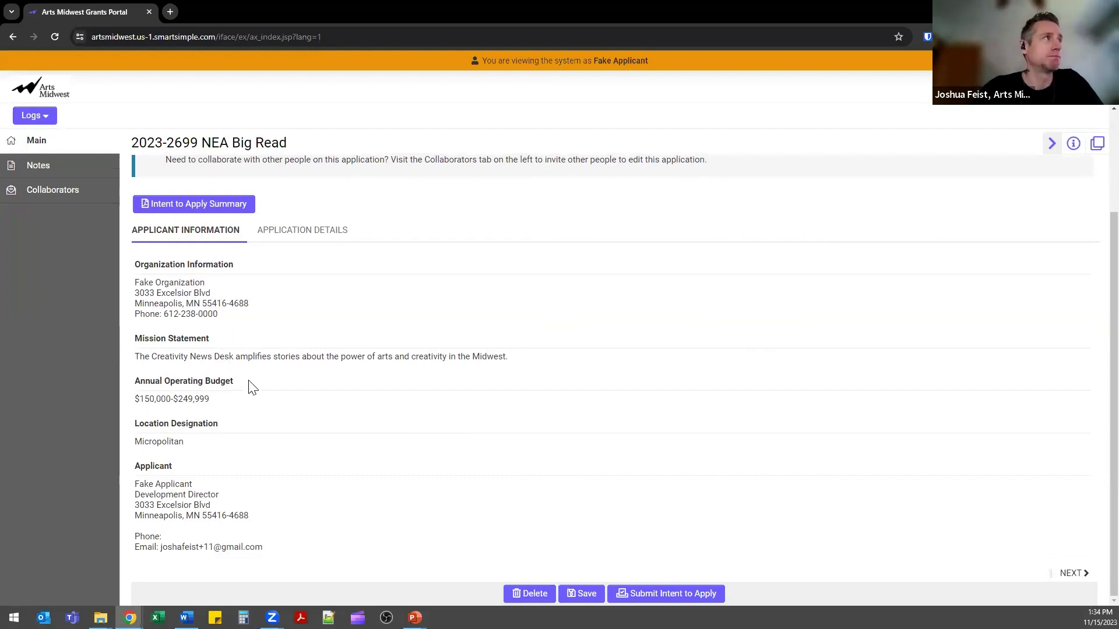
pyautogui.scroll(3, 319, 381)
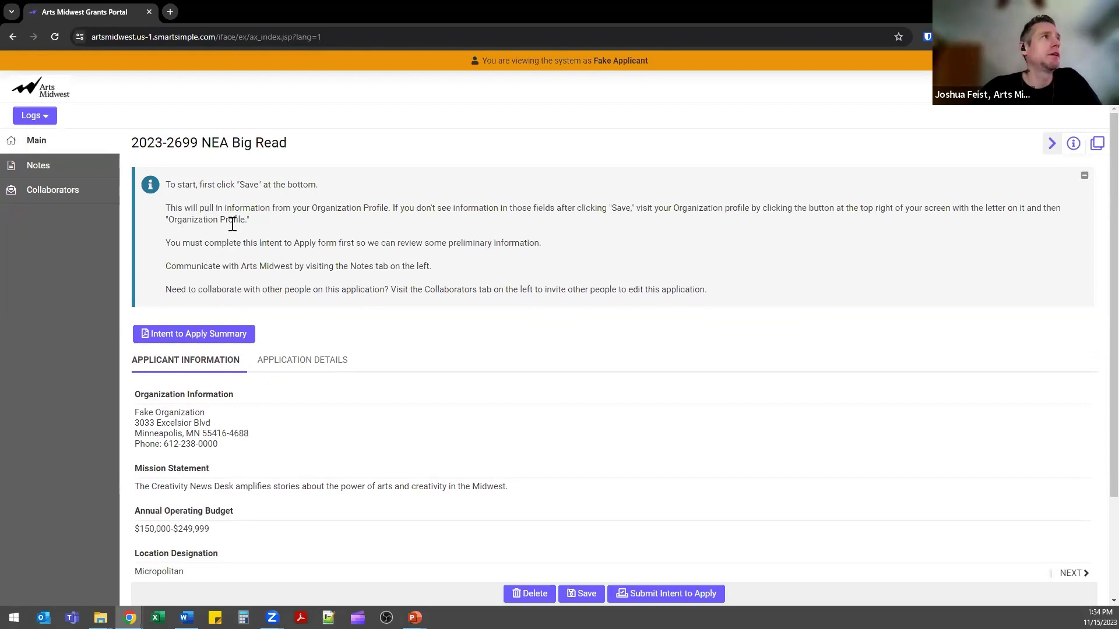
pyautogui.moveTo(228, 243); pyautogui.dragTo(330, 244)
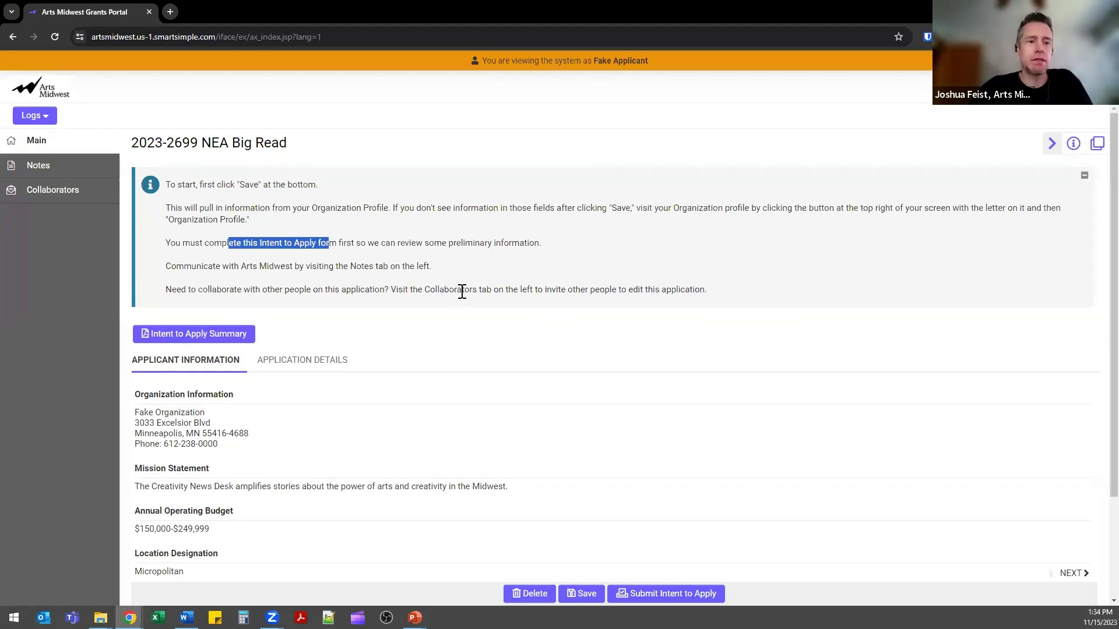
pyautogui.click(87, 171)
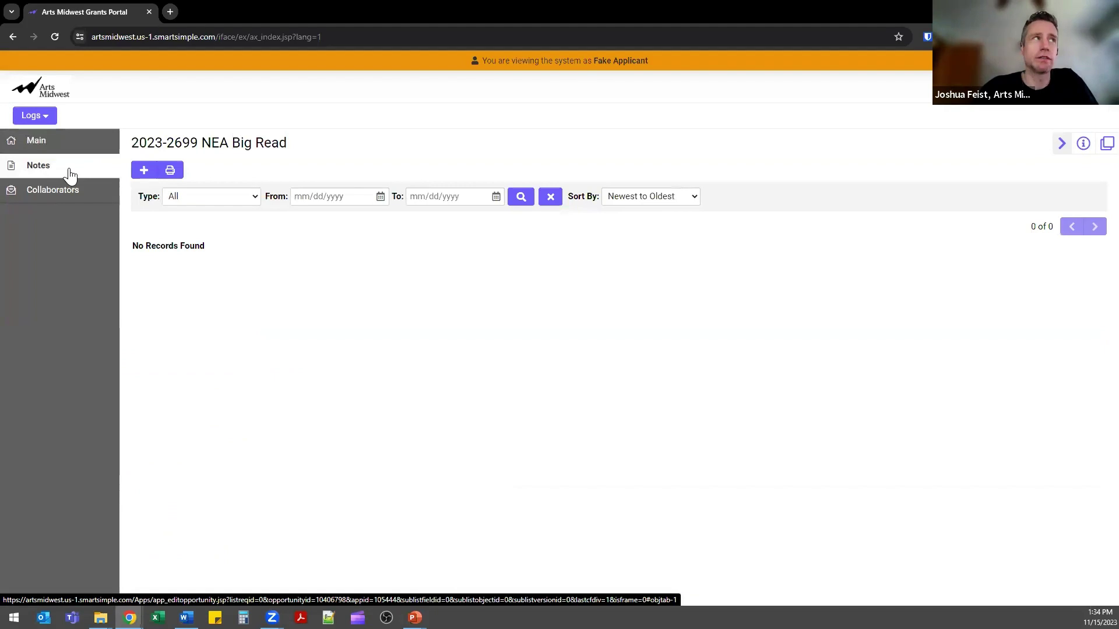
# Start a 'Note to Arts Midwest' note, then move to the Collaborators page.
pyautogui.click(140, 175)
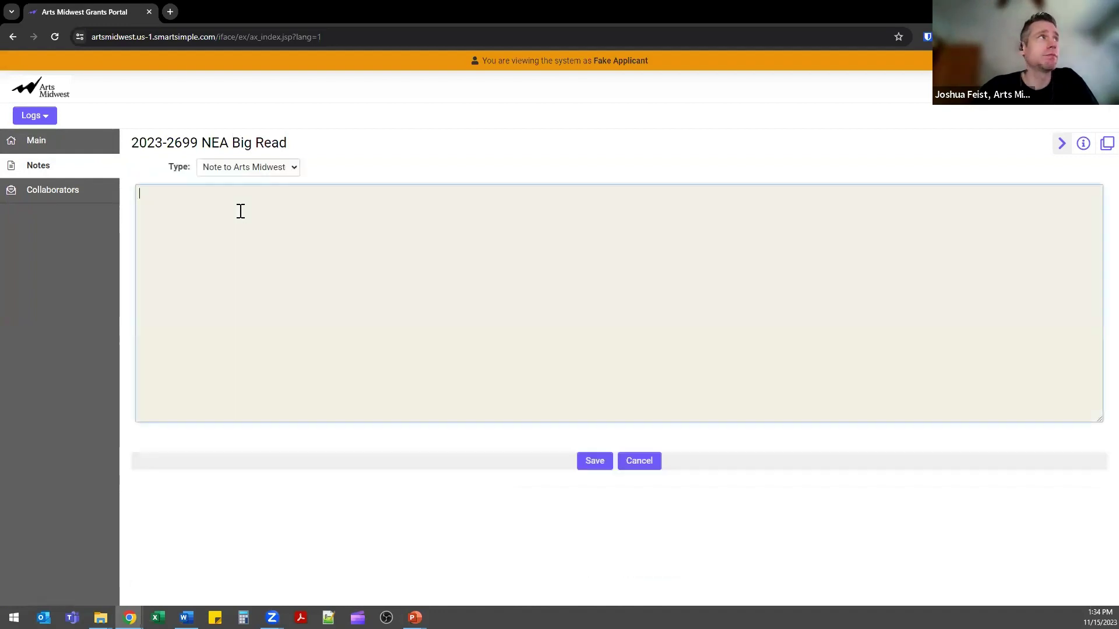
pyautogui.click(216, 169)
pyautogui.click(230, 178)
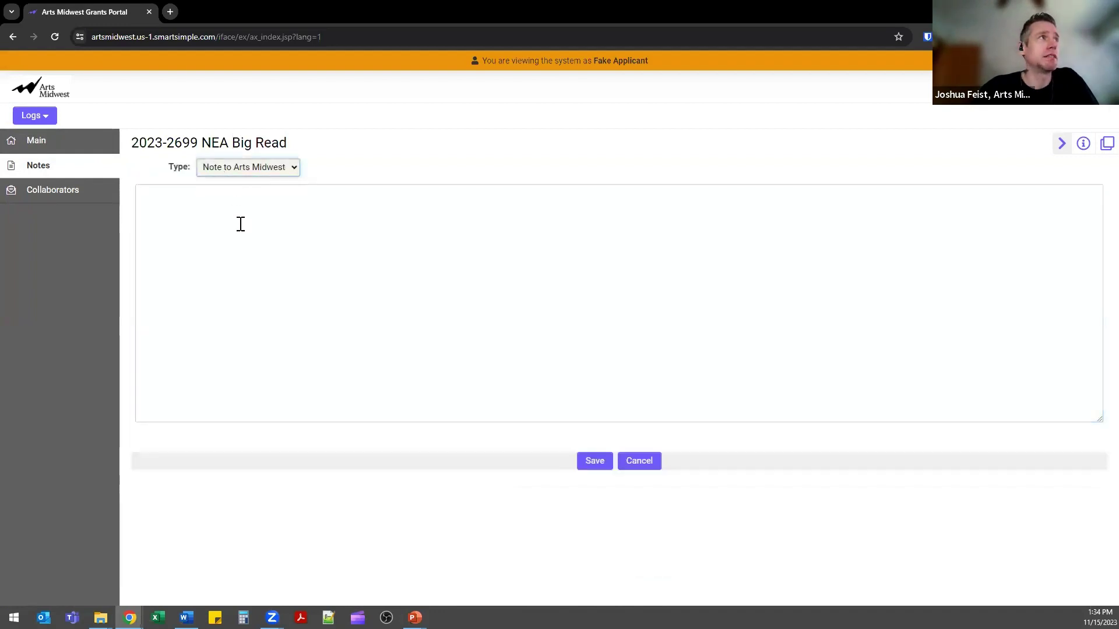
pyautogui.click(241, 224)
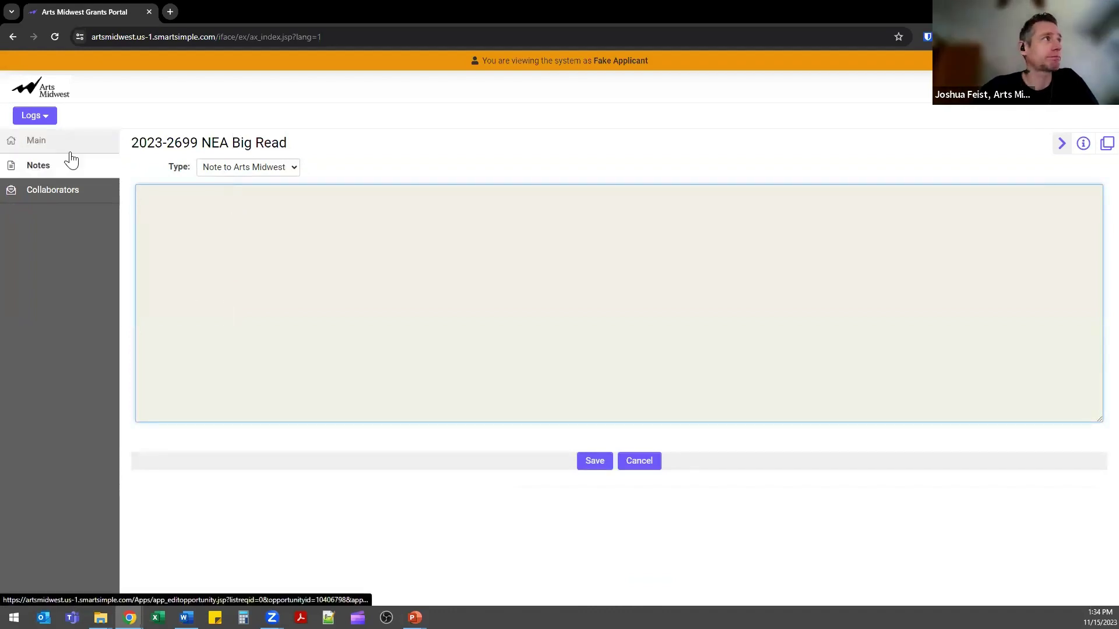
pyautogui.click(71, 196)
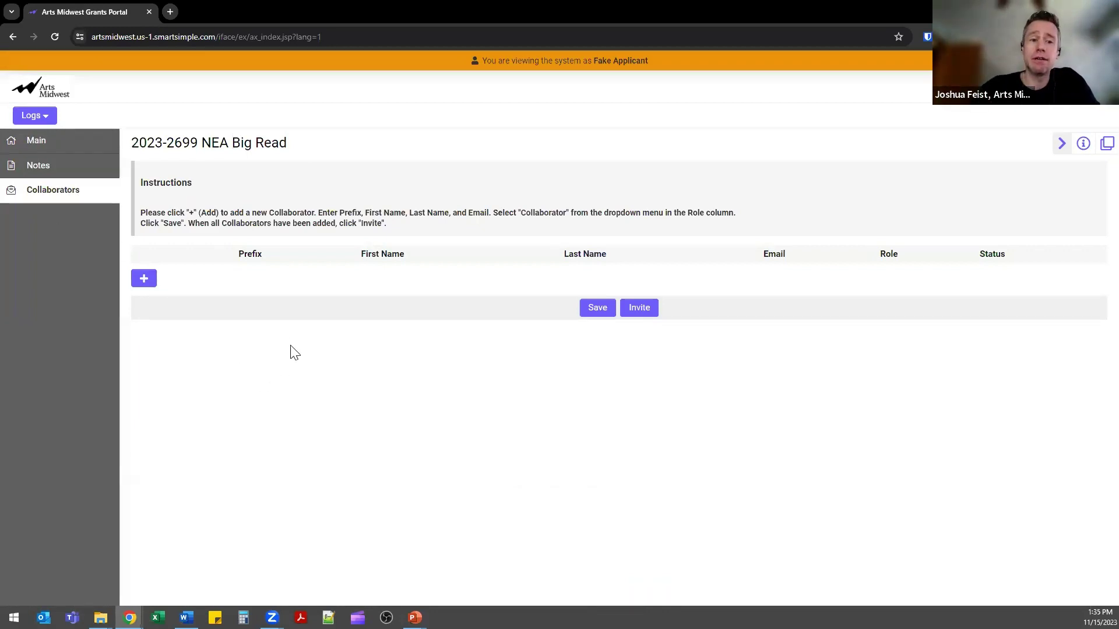
# Add a blank collaborator row, then return to the record's Main tab.
pyautogui.click(148, 286)
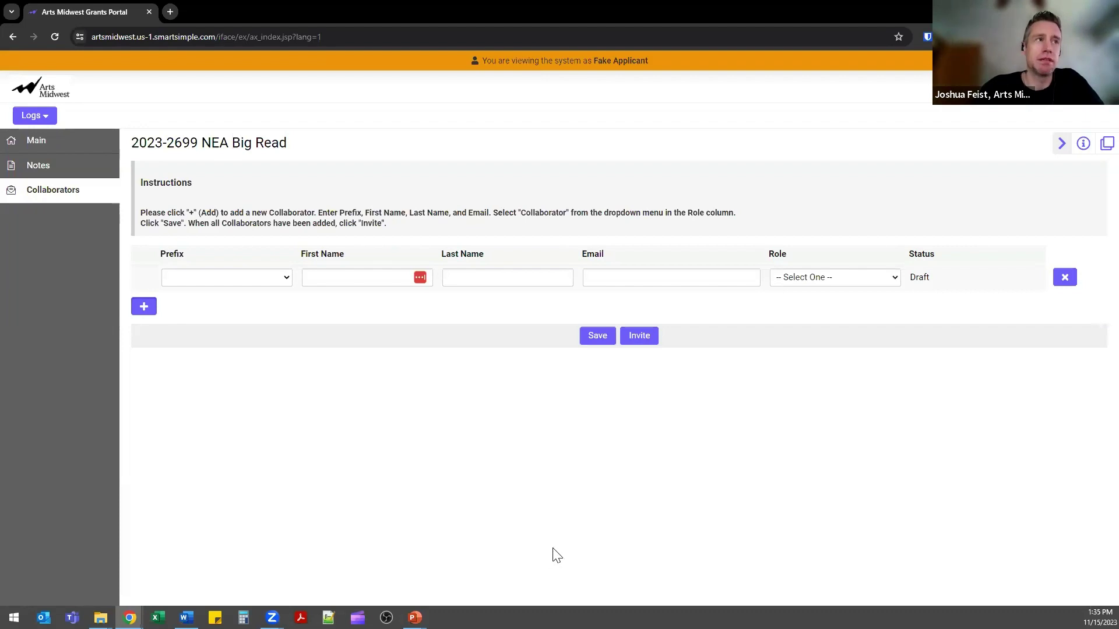
pyautogui.click(85, 152)
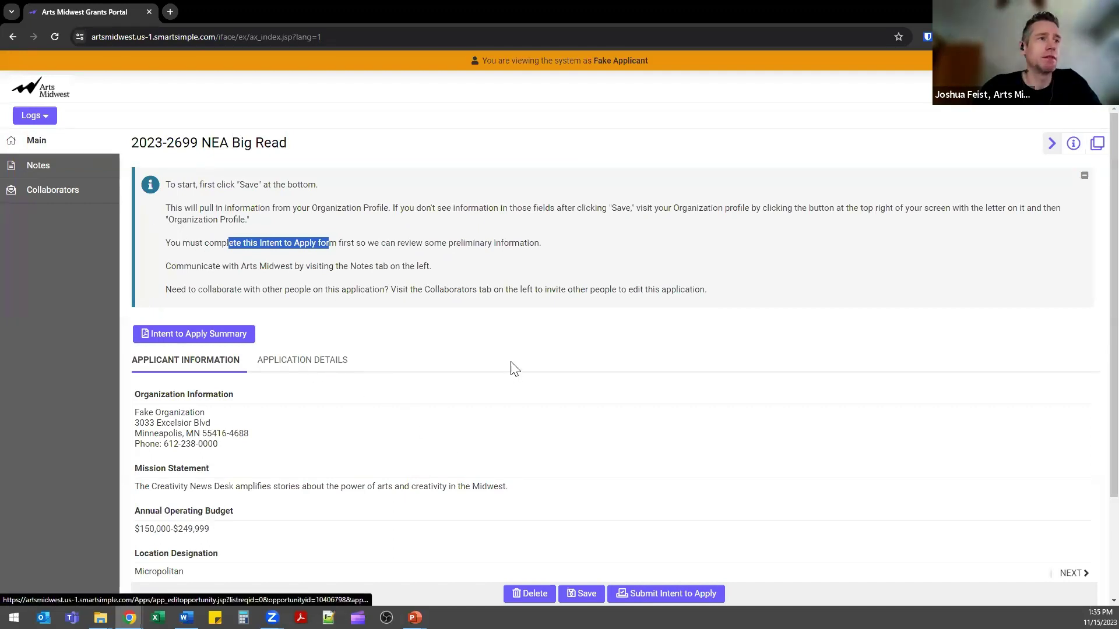
# Switch from Application Details back to Applicant Information, then reopen Application Details.
pyautogui.scroll(-1, 513, 368)
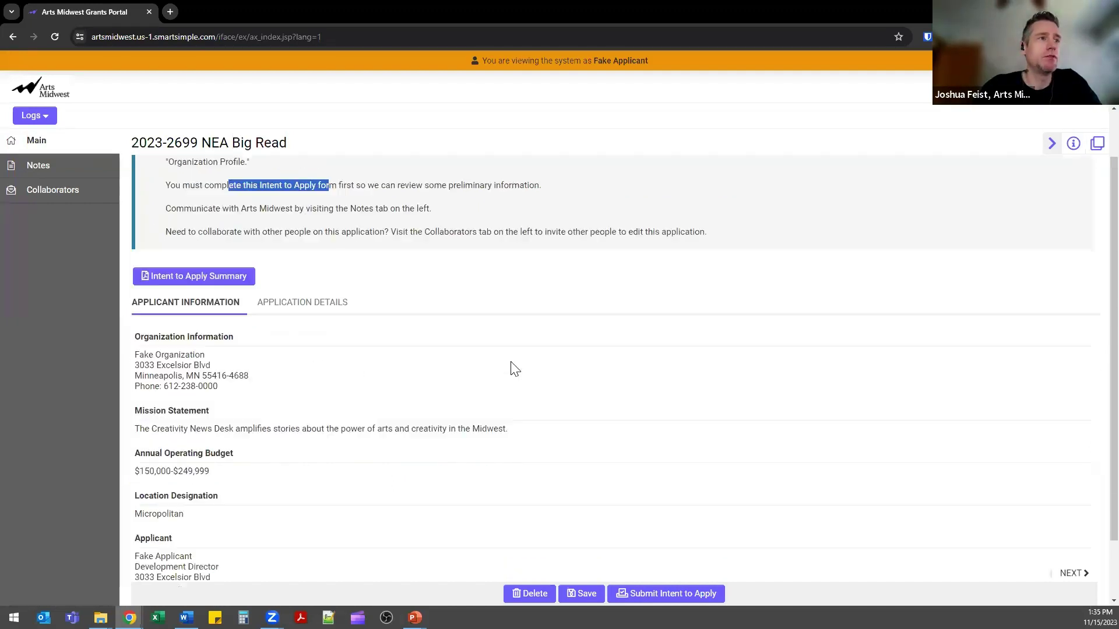
pyautogui.click(325, 315)
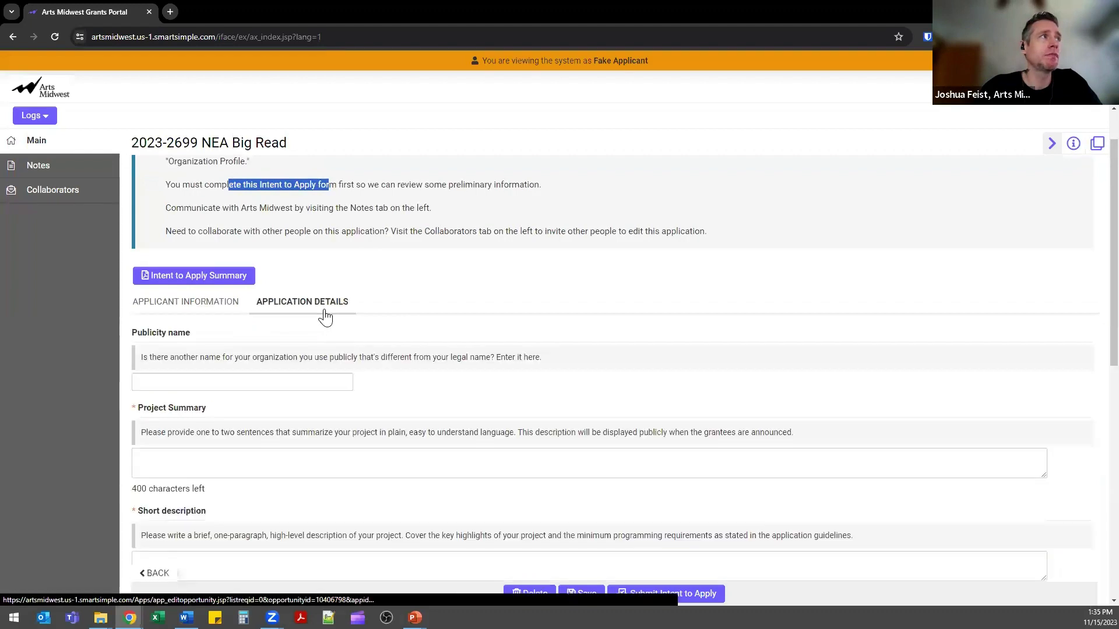
pyautogui.click(202, 315)
pyautogui.scroll(-2, 211, 329)
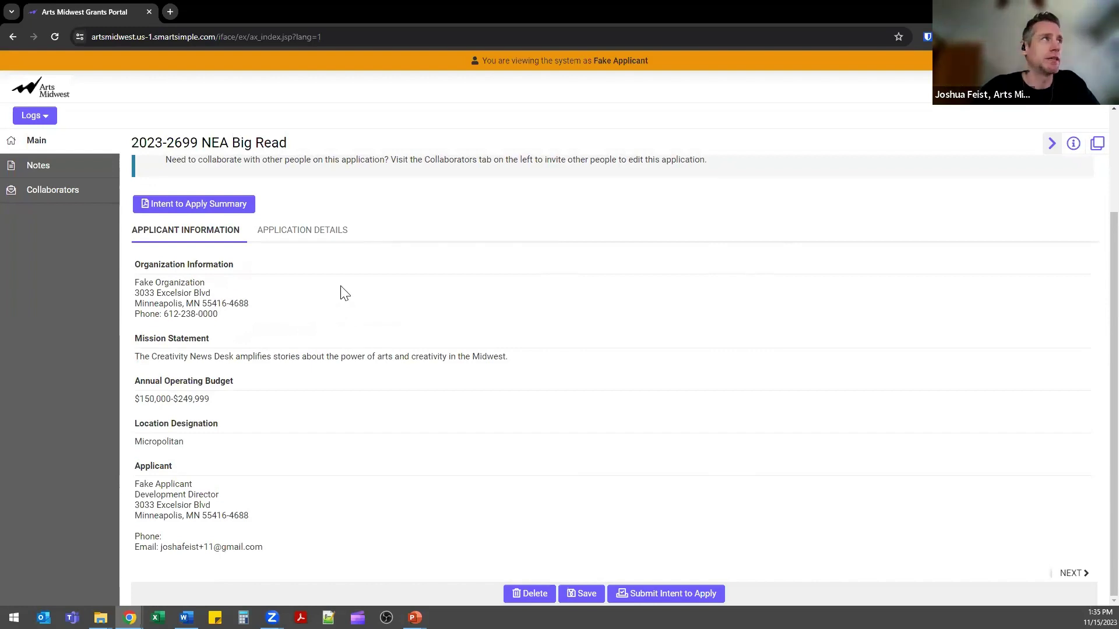
pyautogui.click(318, 235)
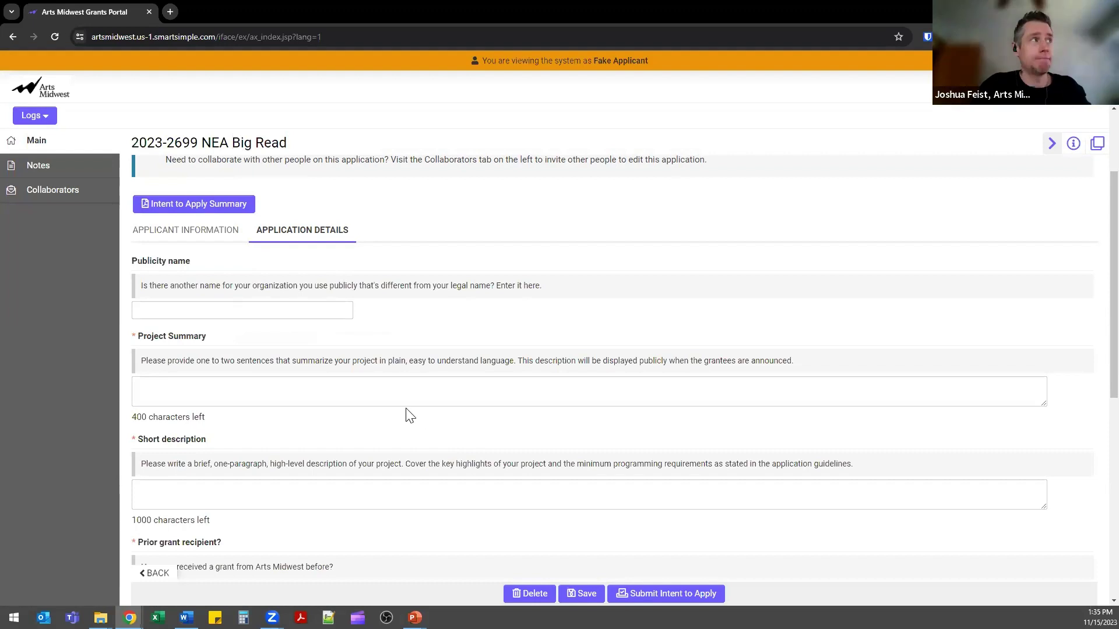
# Enter 'test' as both the Project Summary and the Short description.
pyautogui.click(334, 402)
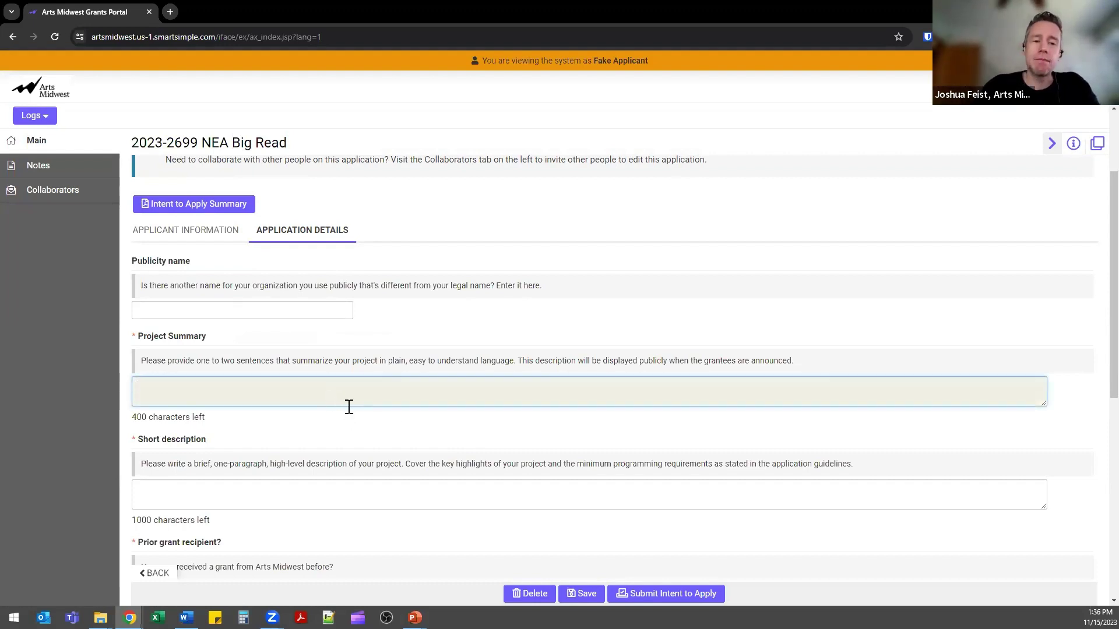
pyautogui.write('test')
pyautogui.scroll(-3, 349, 407)
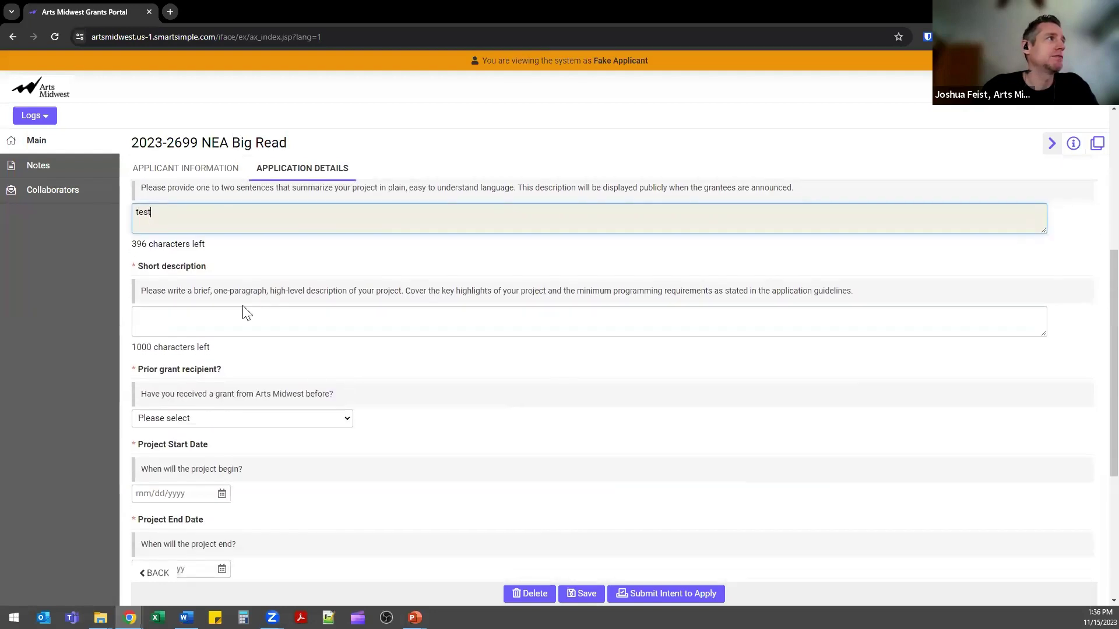
pyautogui.click(144, 244)
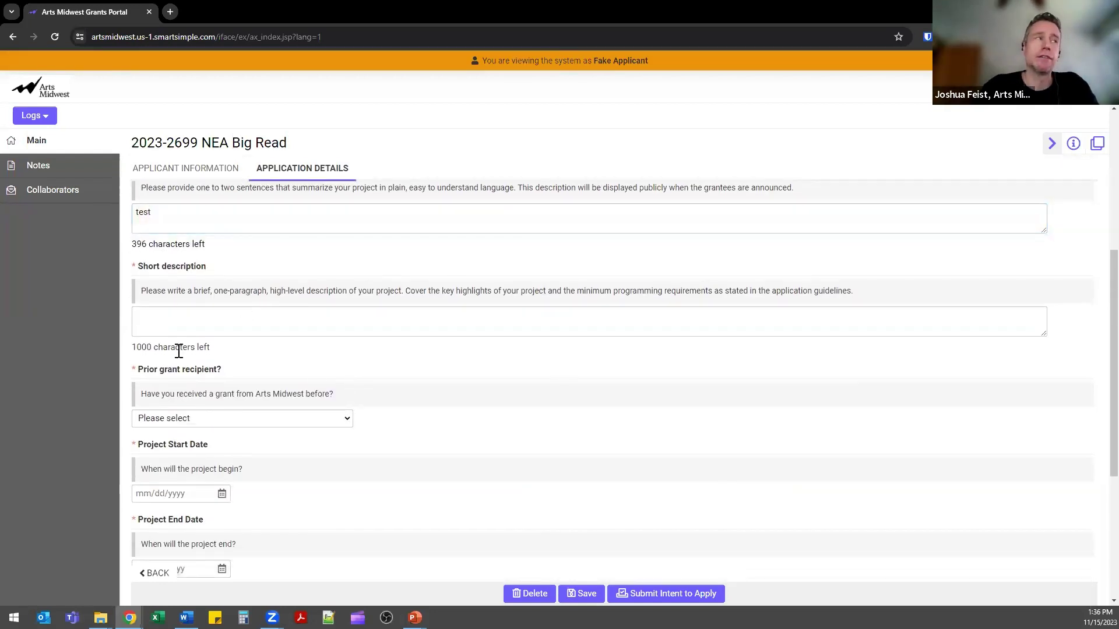
pyautogui.click(194, 316)
pyautogui.write('test')
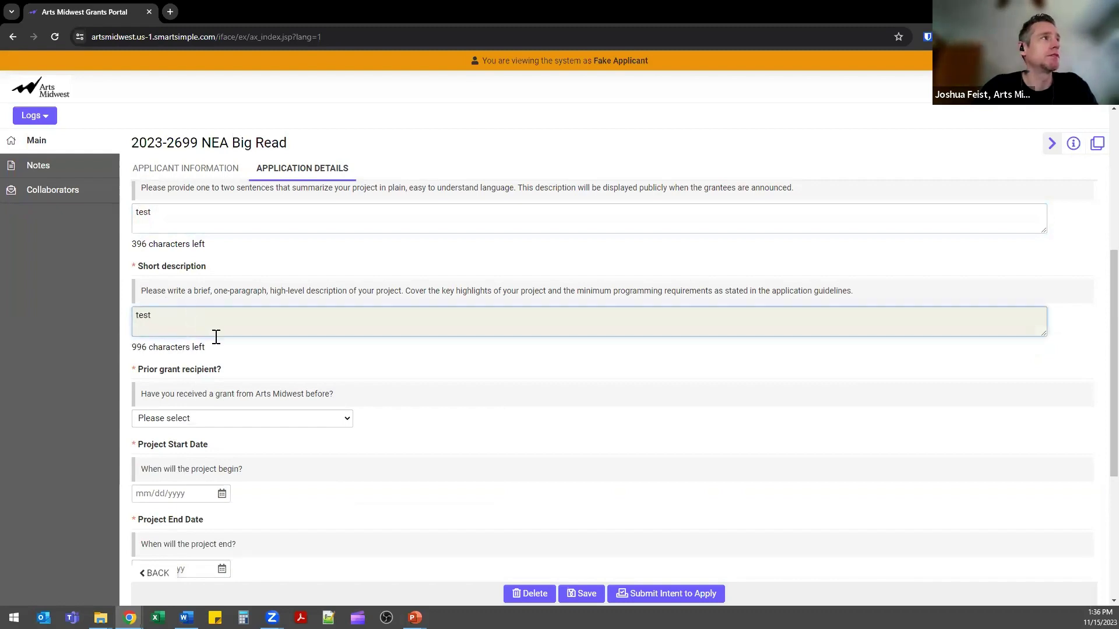
# Answer No to the prior grant recipient question.
pyautogui.click(262, 422)
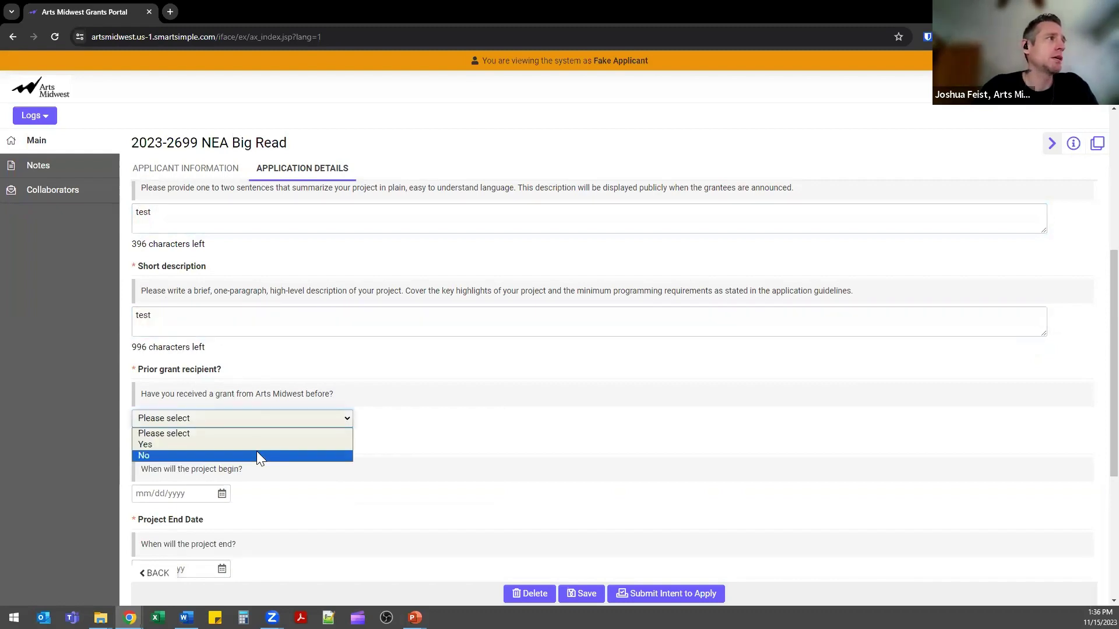
pyautogui.click(257, 452)
pyautogui.press('Tab')
pyautogui.scroll(-2, 394, 454)
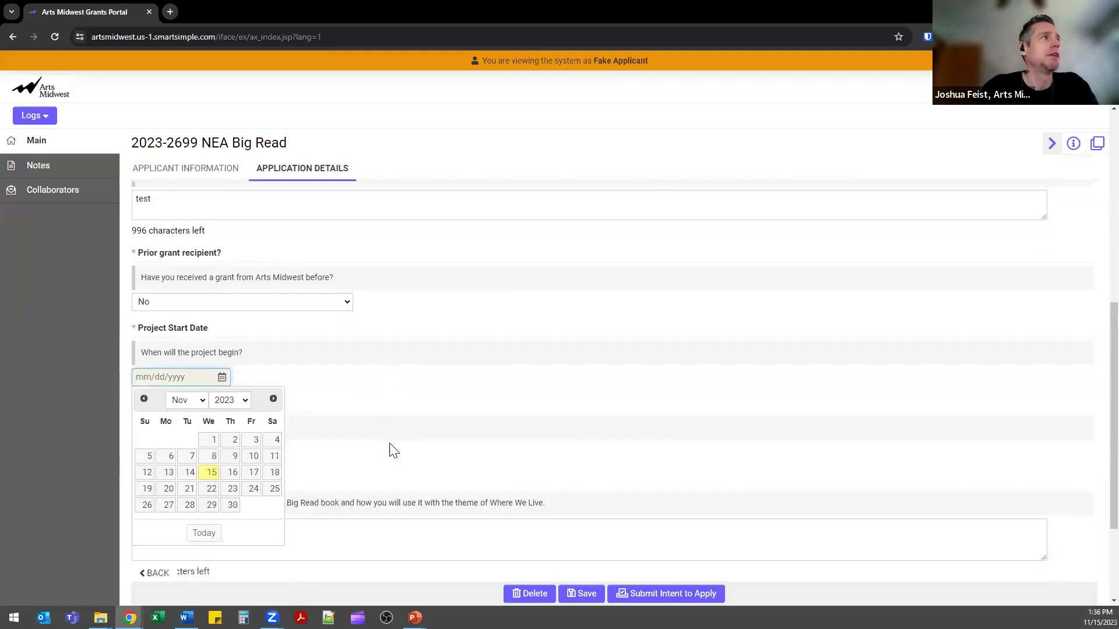
pyautogui.click(396, 368)
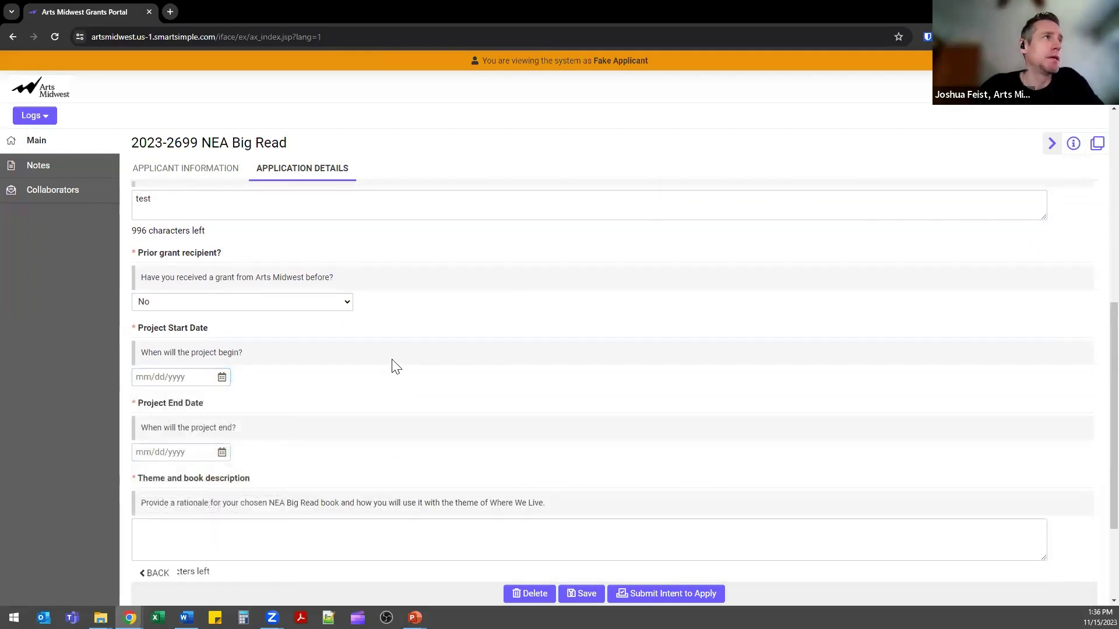
pyautogui.click(310, 302)
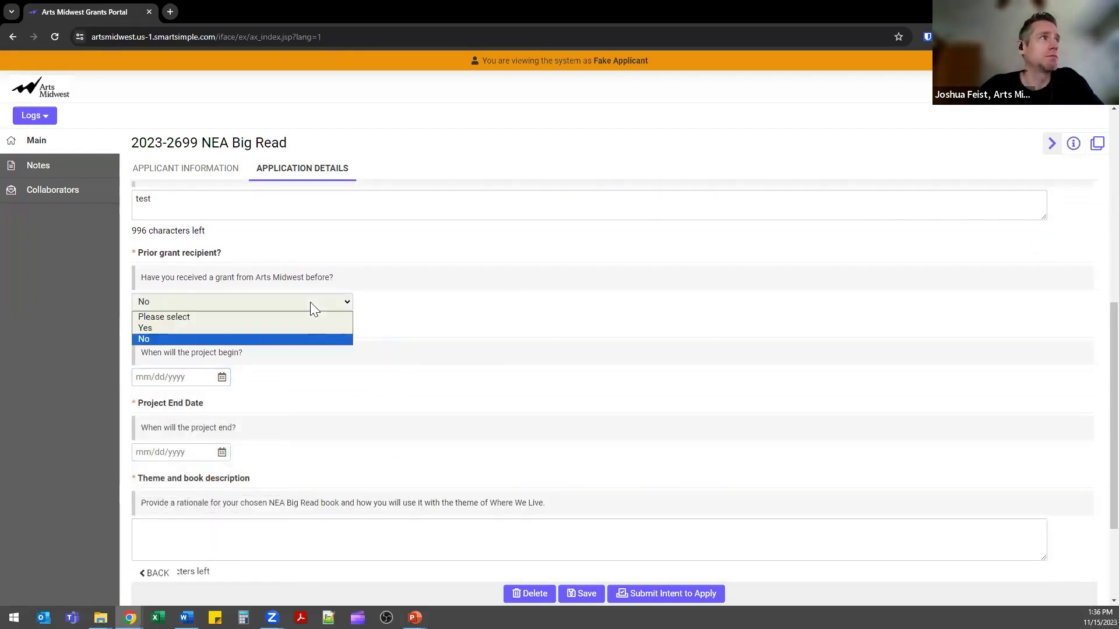
pyautogui.click(375, 319)
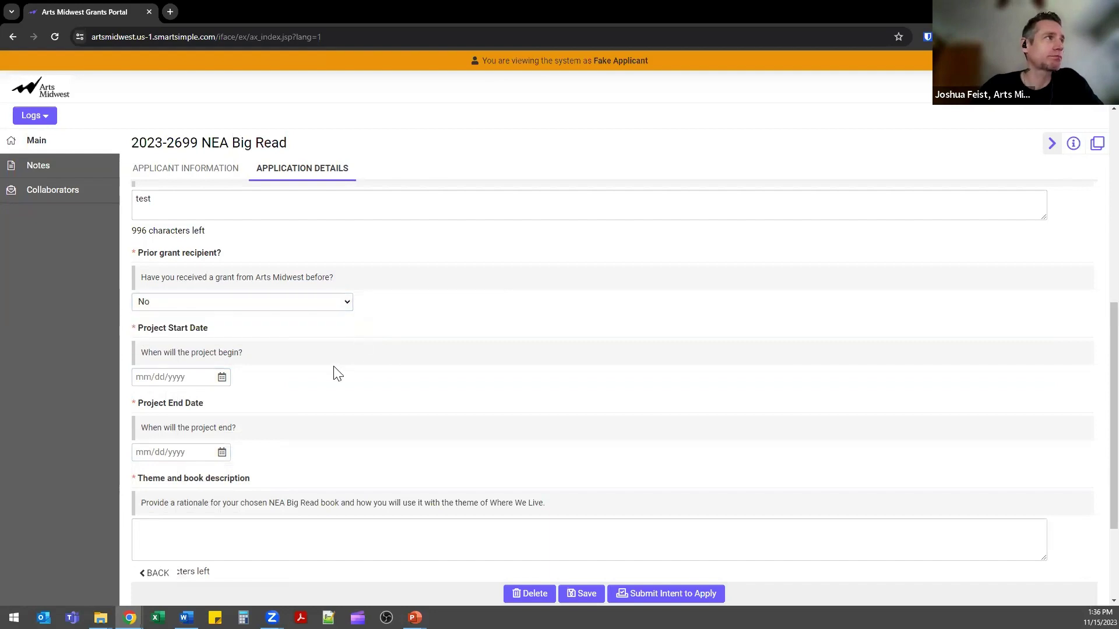
pyautogui.scroll(-2, 335, 369)
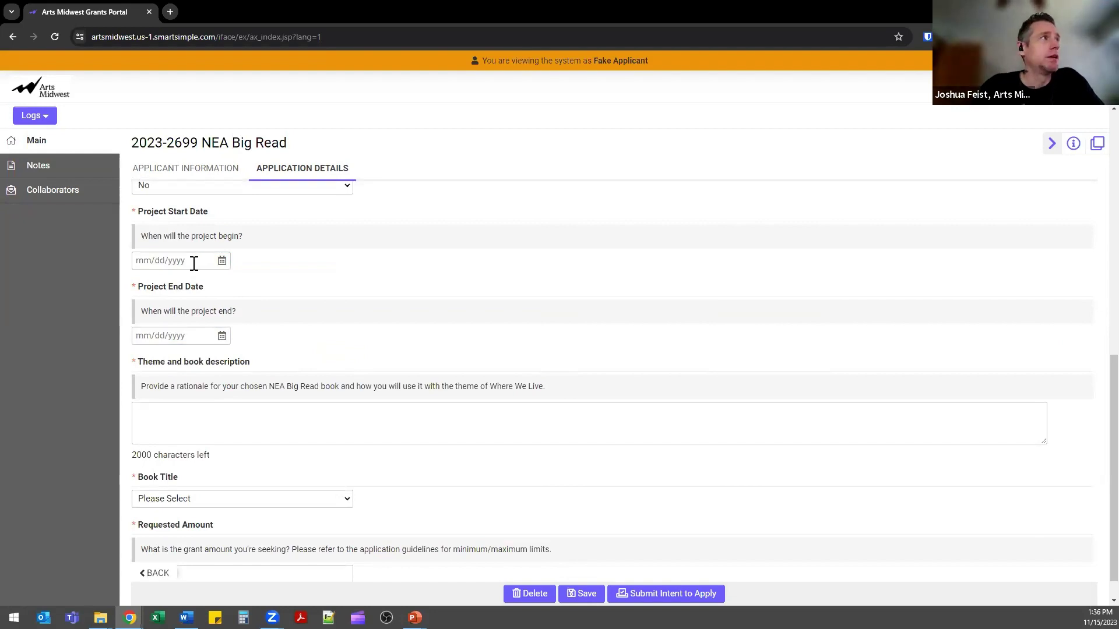
# Set the project start date to 09/01/2024 with the calendar picker.
pyautogui.click(194, 262)
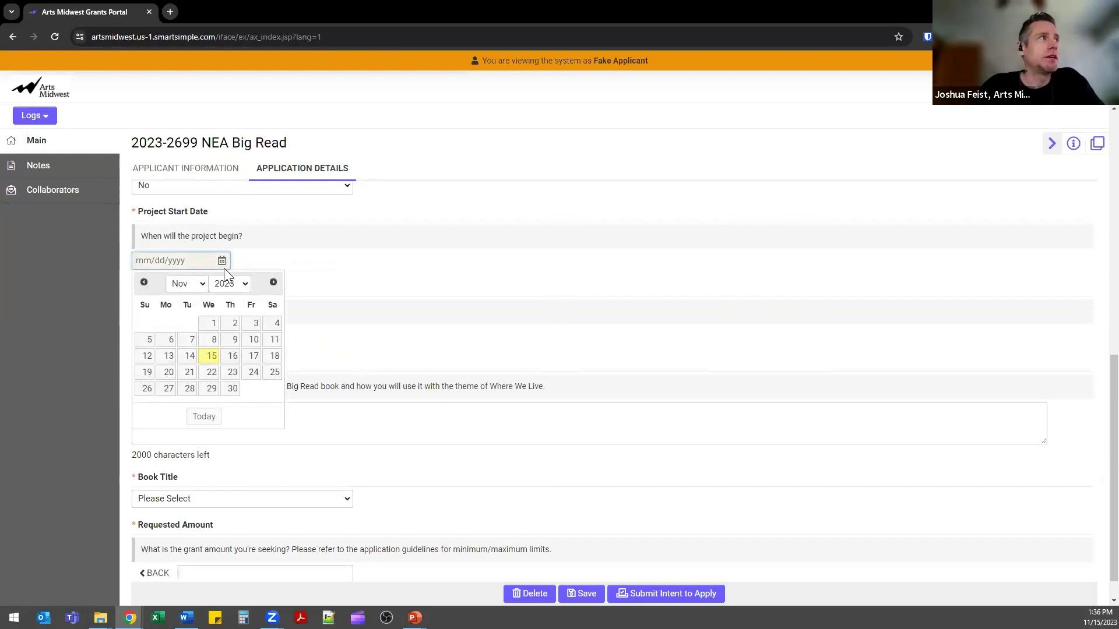
pyautogui.click(272, 284)
pyautogui.click(272, 284)
pyautogui.click(272, 284)
pyautogui.click(272, 284)
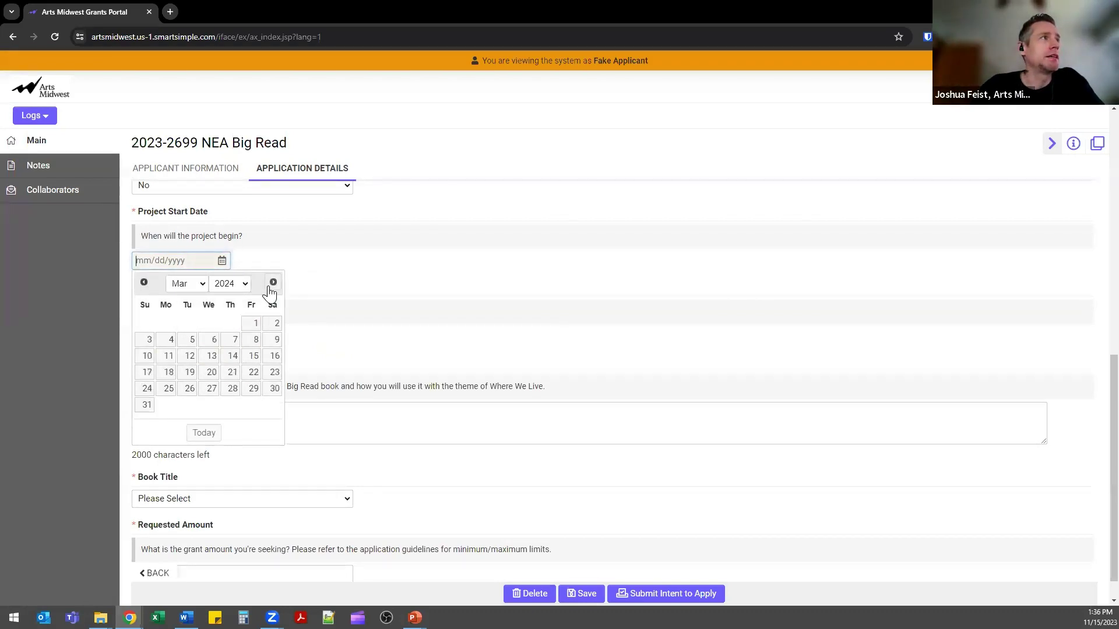
pyautogui.click(273, 284)
pyautogui.click(272, 284)
pyautogui.click(272, 284)
pyautogui.click(272, 284)
pyautogui.click(272, 284)
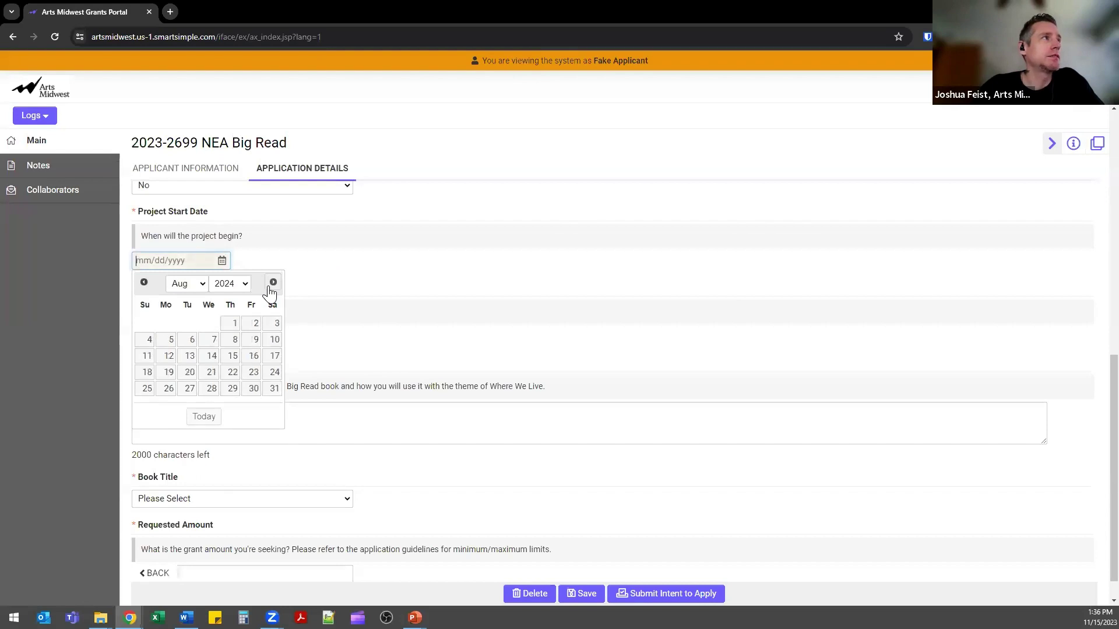
pyautogui.click(272, 284)
pyautogui.click(272, 284)
pyautogui.click(144, 283)
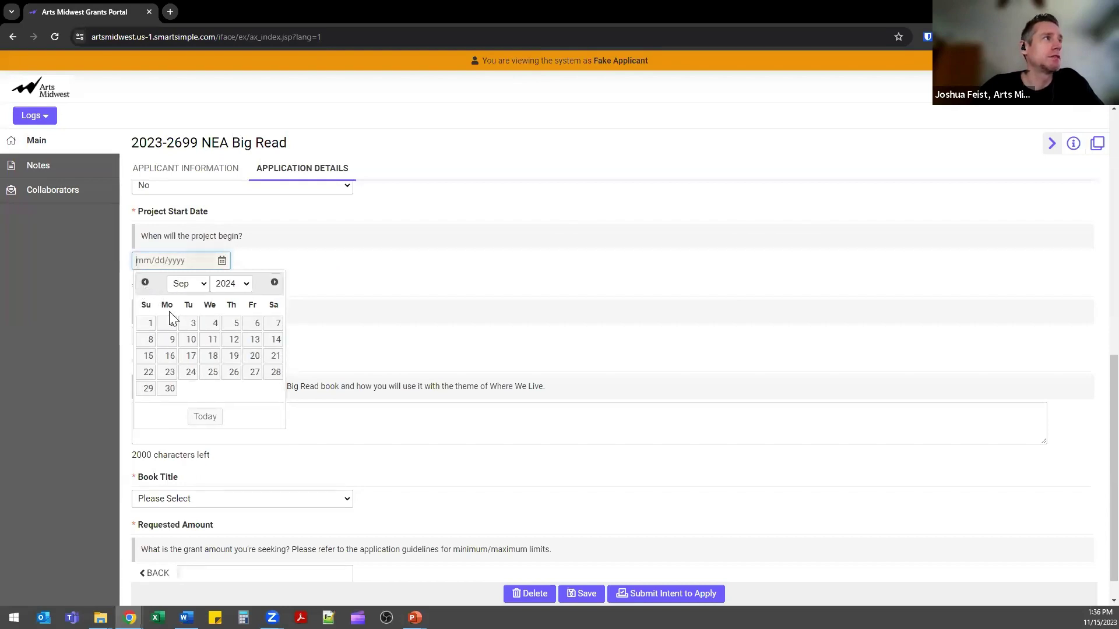
pyautogui.click(145, 325)
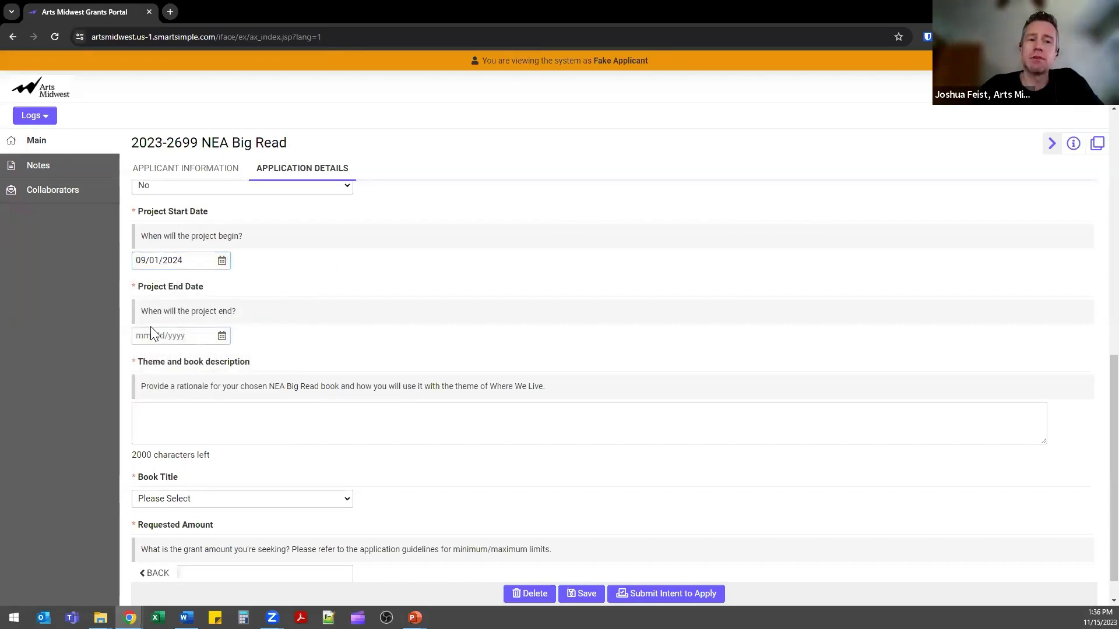
# Set the project end date to 06/30/2025 by picking year, month and day.
pyautogui.click(189, 338)
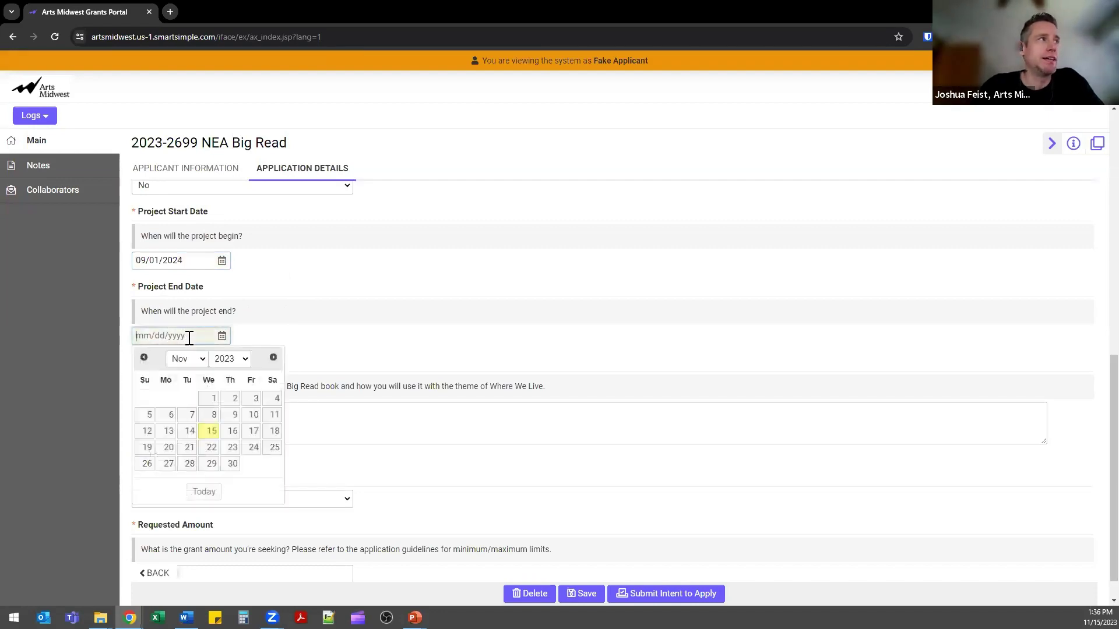
pyautogui.click(229, 359)
pyautogui.moveTo(244, 485); pyautogui.dragTo(245, 495)
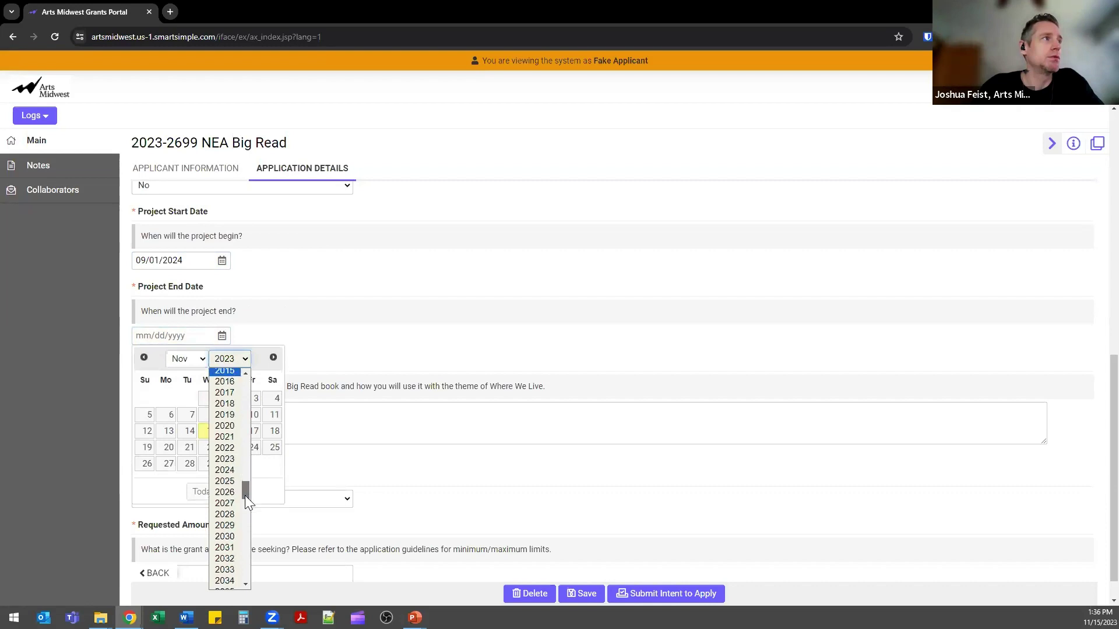
pyautogui.click(227, 470)
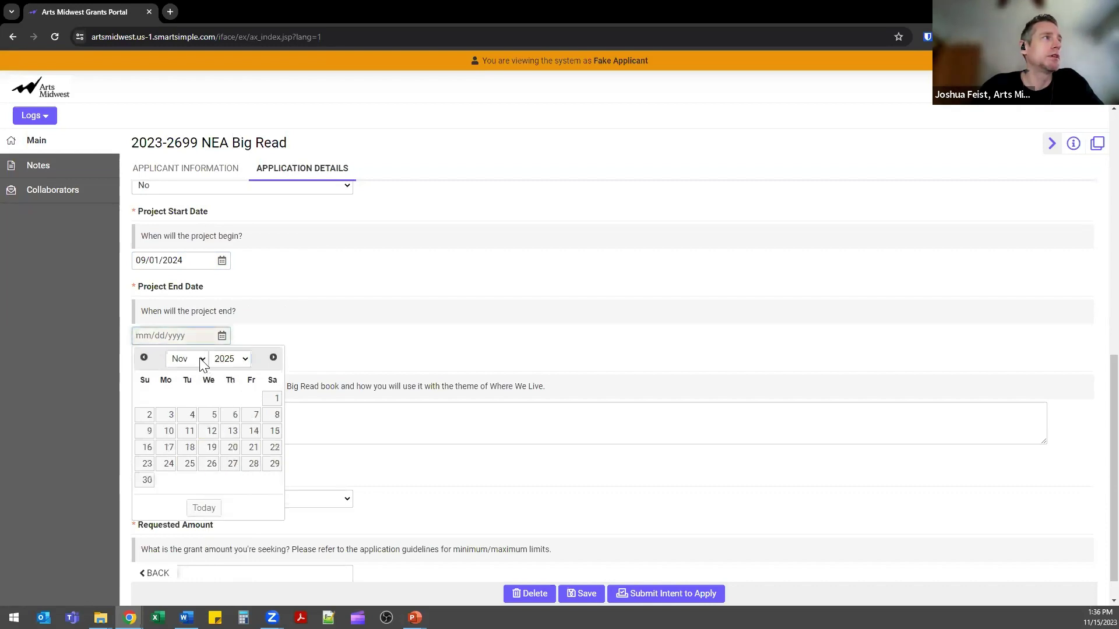
pyautogui.click(202, 360)
pyautogui.click(196, 430)
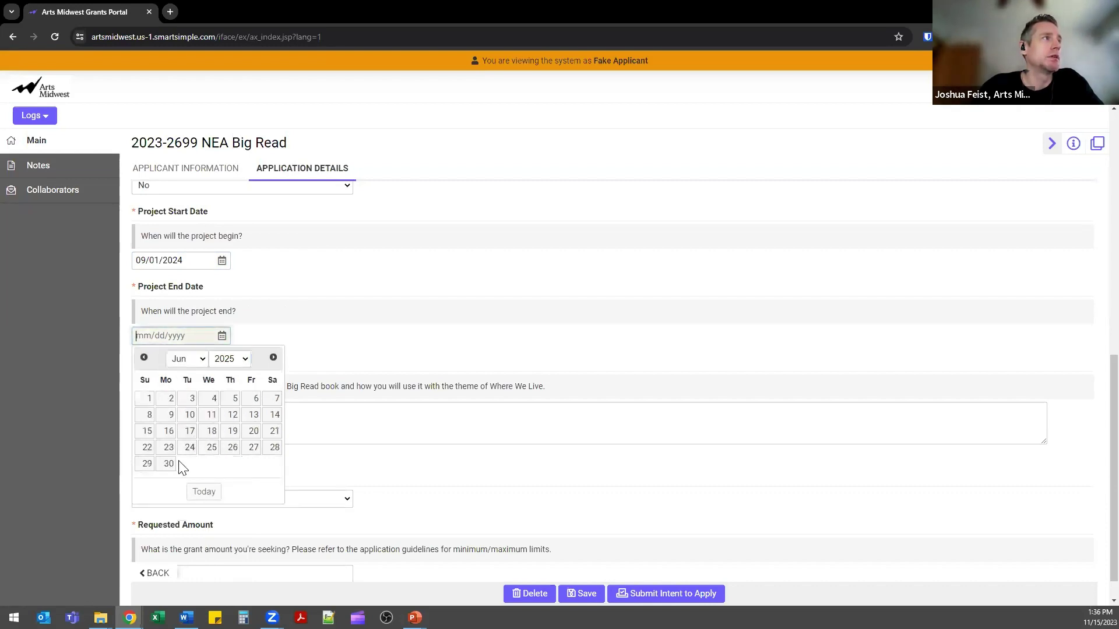
pyautogui.click(166, 464)
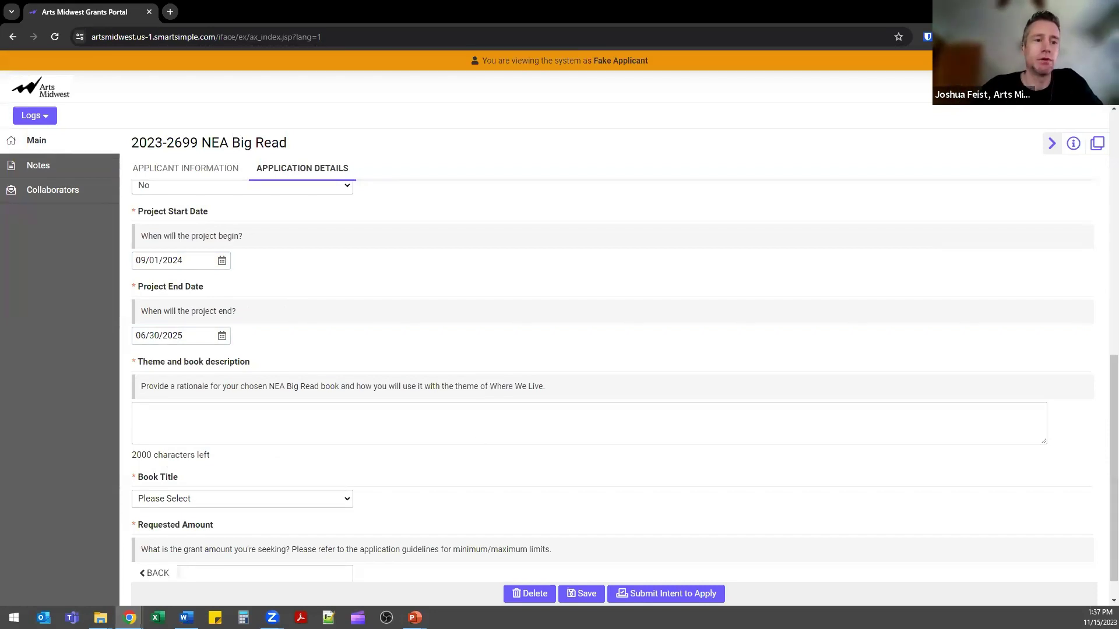
# Open the Book Title list and close it without choosing a title.
pyautogui.click(354, 412)
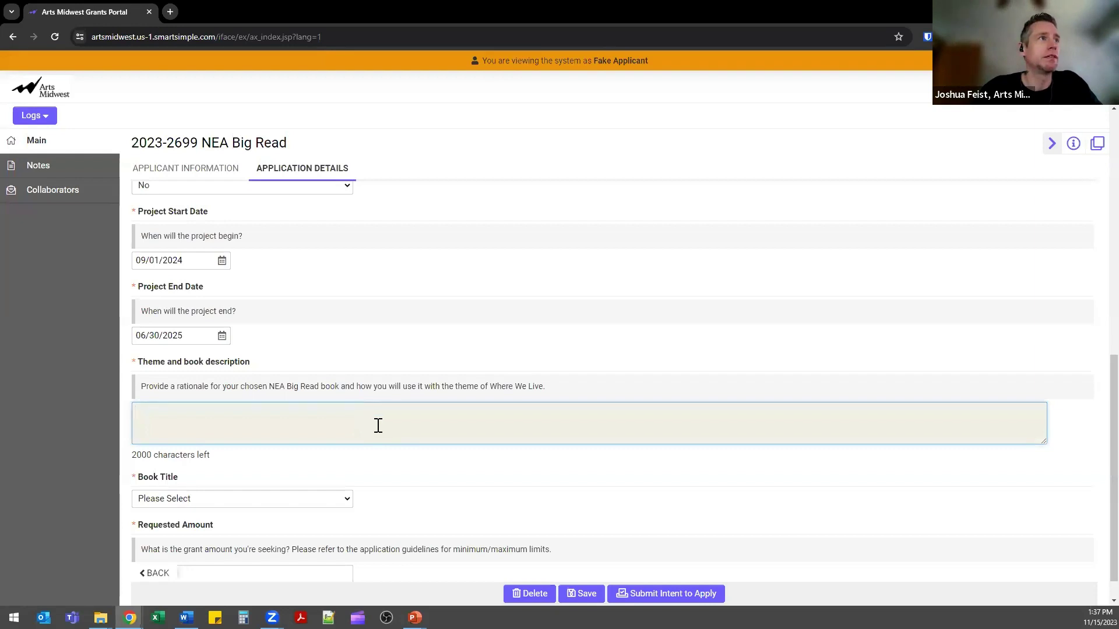
pyautogui.scroll(-1, 377, 425)
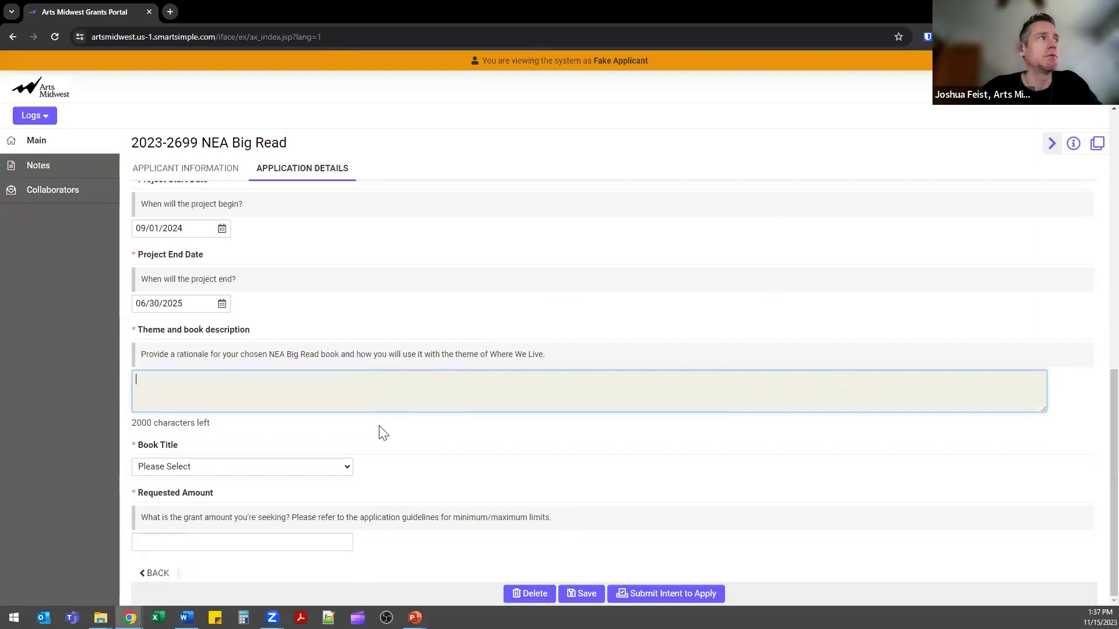
pyautogui.click(337, 470)
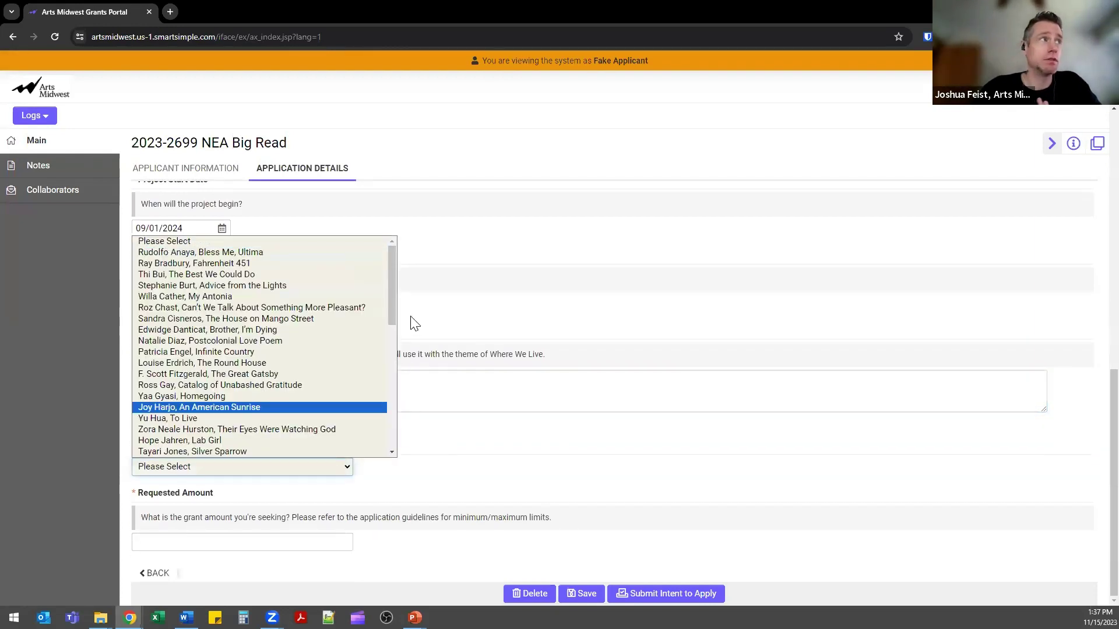
pyautogui.moveTo(393, 300); pyautogui.dragTo(388, 404)
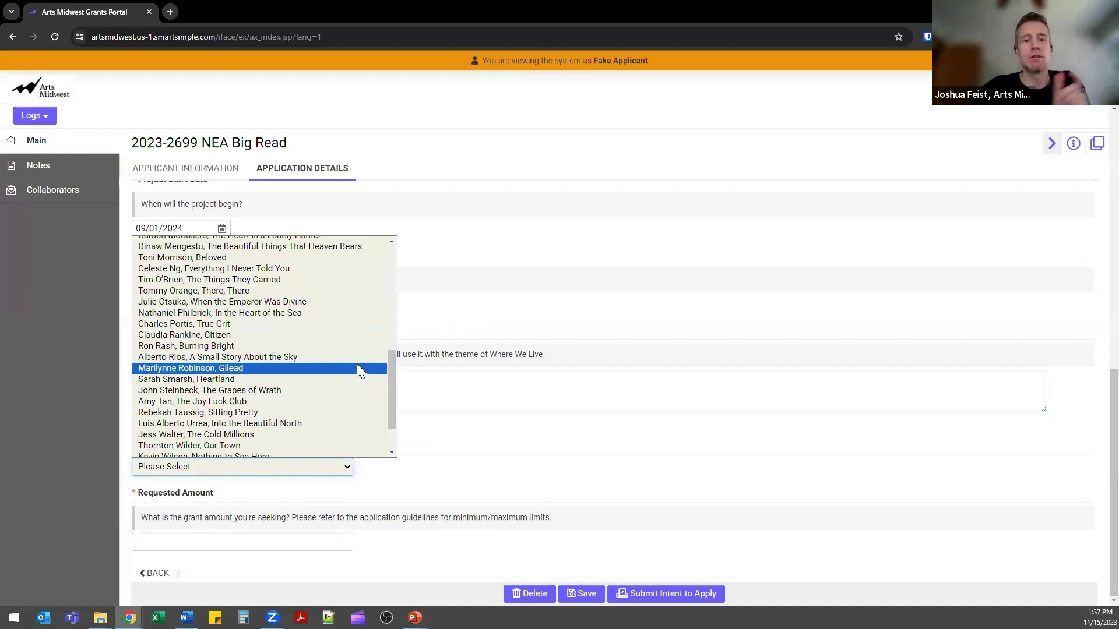
pyautogui.click(518, 451)
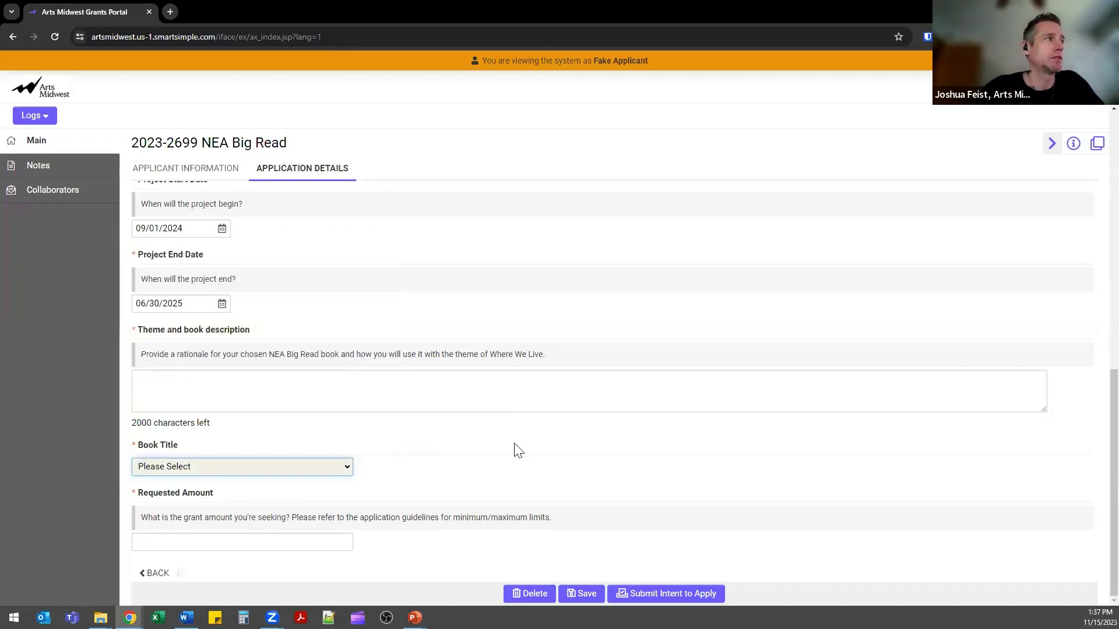
# Enter a requested amount of $20,000.00 and 'test' as the theme and book description.
pyautogui.click(294, 544)
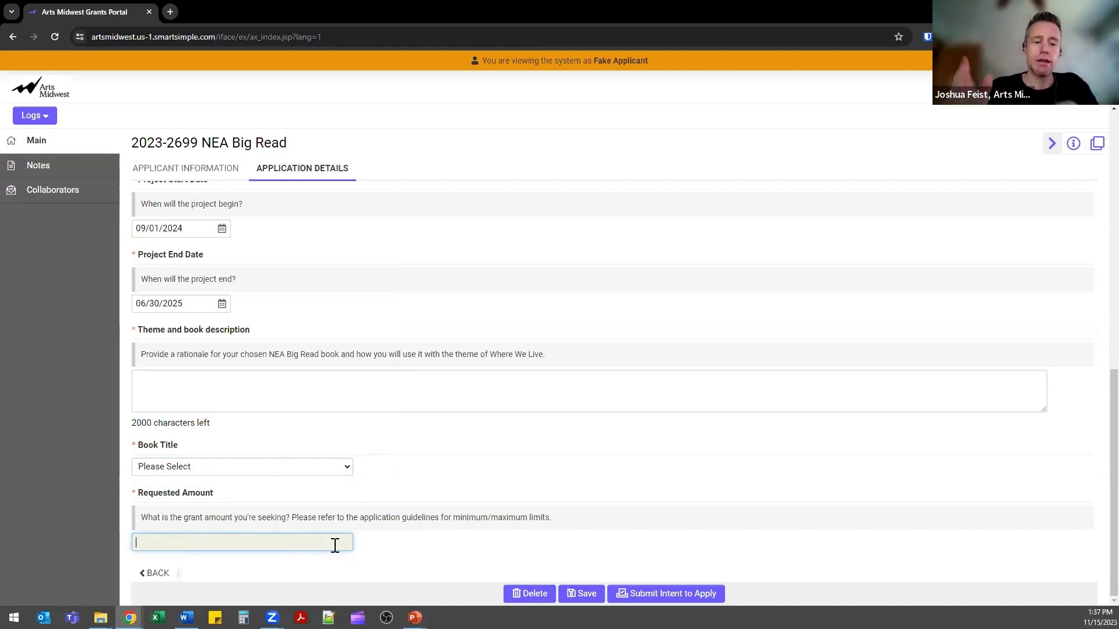
pyautogui.write('0')
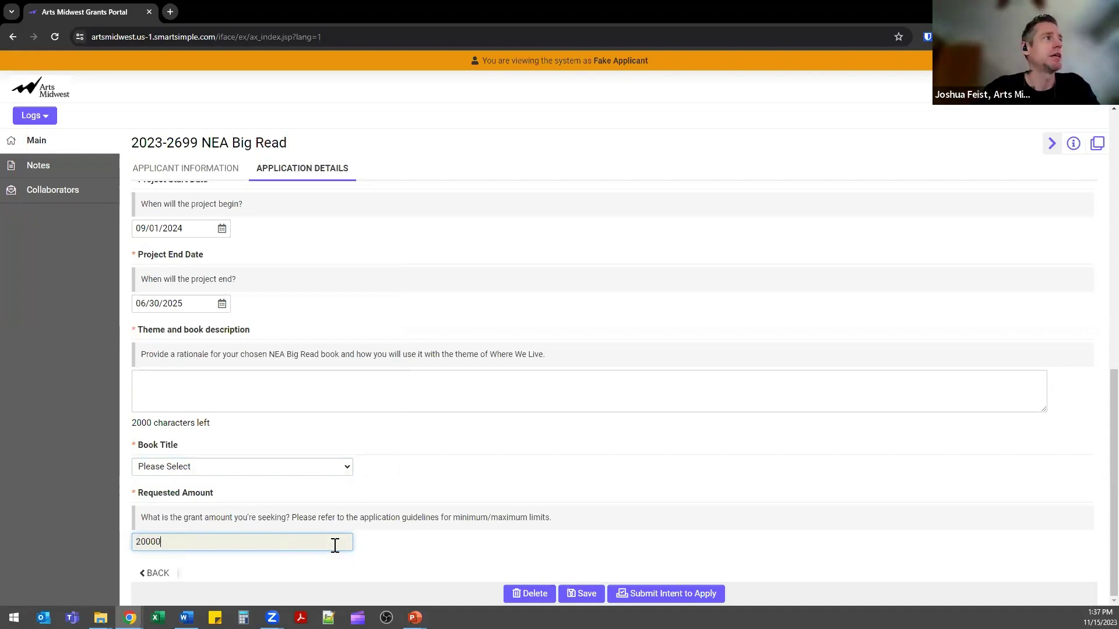
pyautogui.write(',000')
pyautogui.click(306, 401)
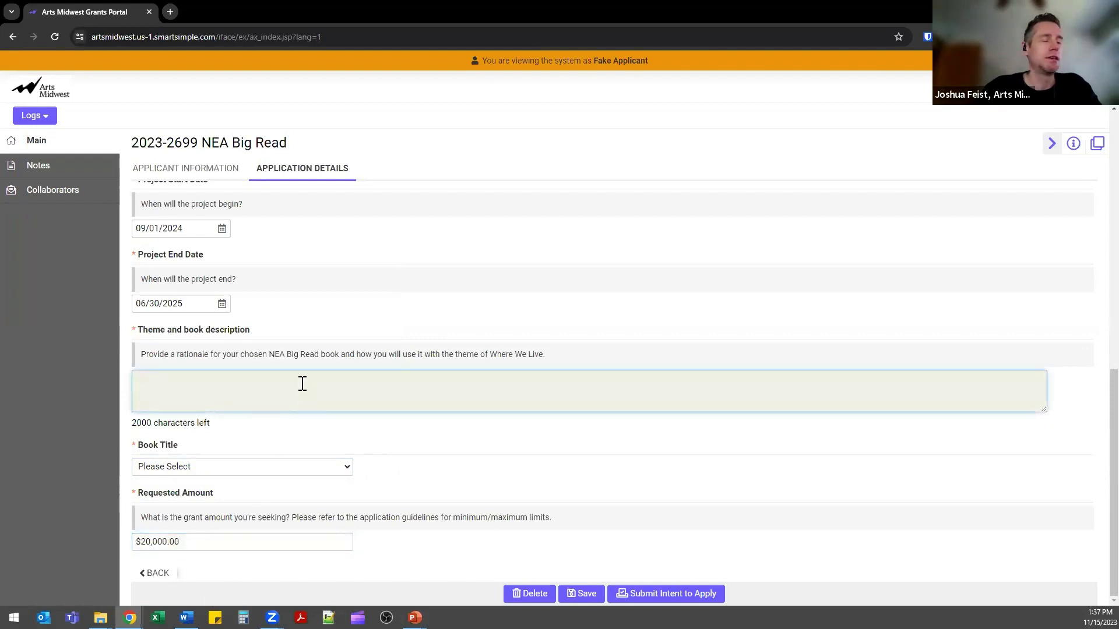
pyautogui.write('test')
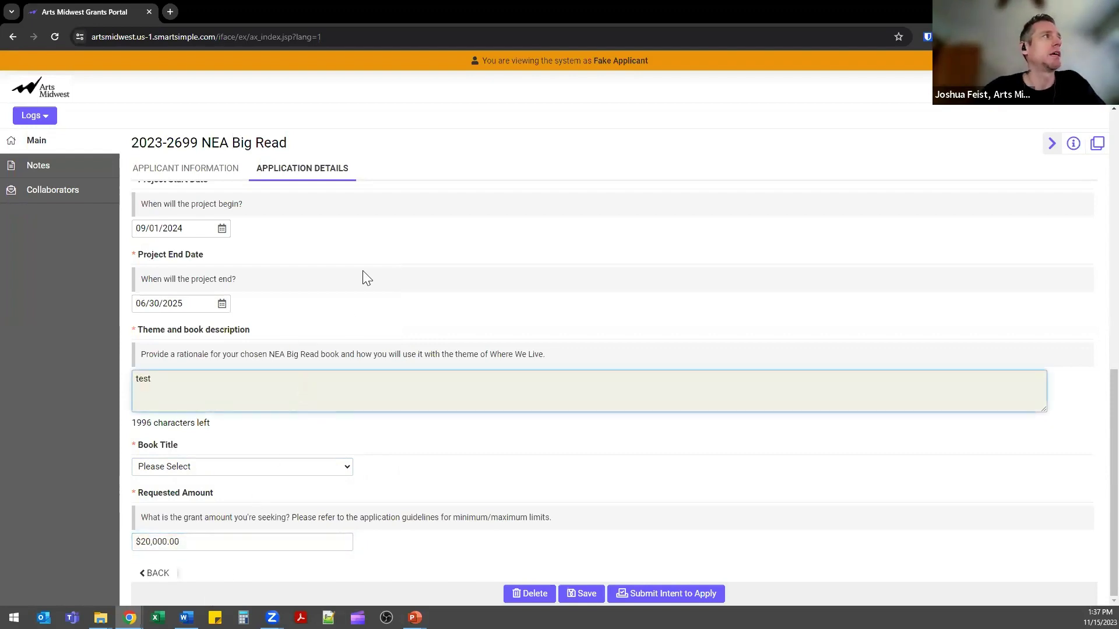
pyautogui.scroll(3, 376, 325)
pyautogui.scroll(5, 377, 370)
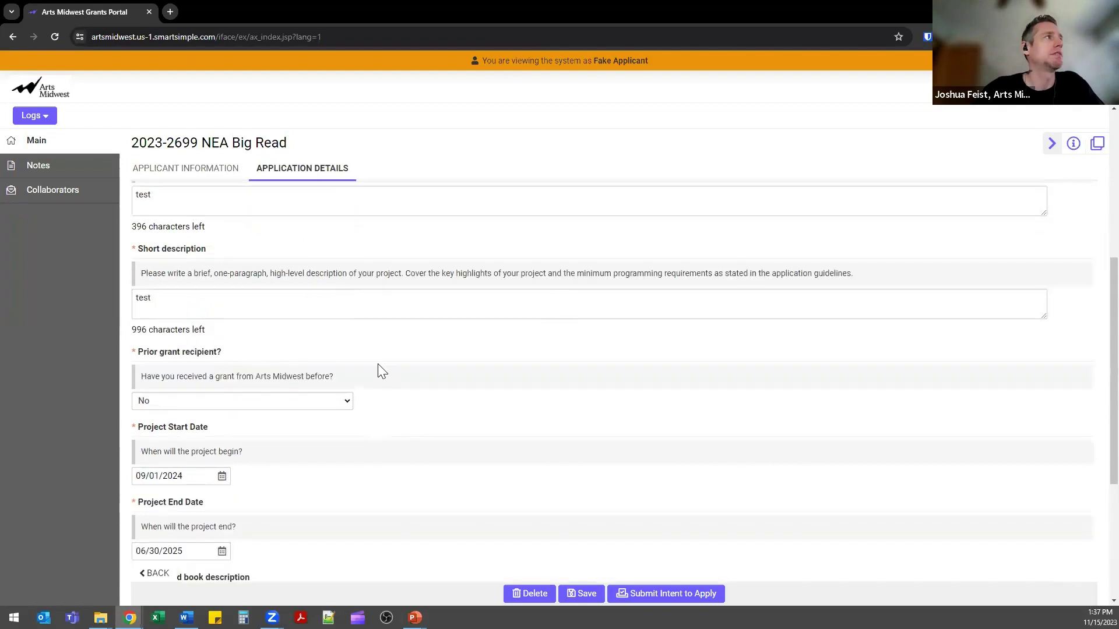
pyautogui.scroll(-5, 374, 369)
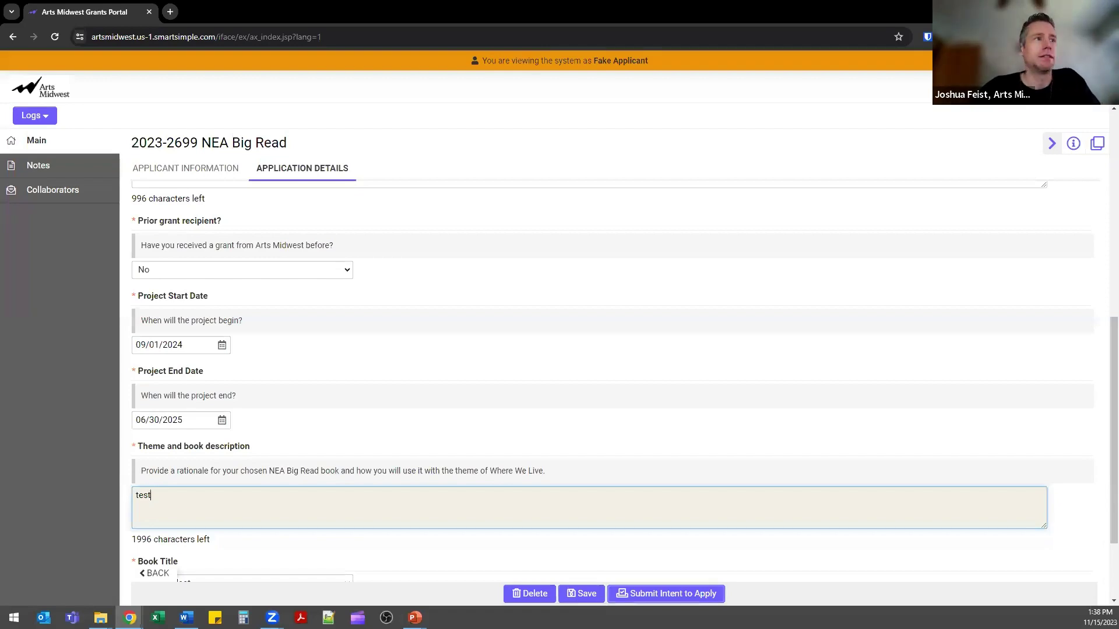
# Choose 'Yaa Gyasi, Homegoing' as the book title and submit the intent to apply.
pyautogui.press('Tab')
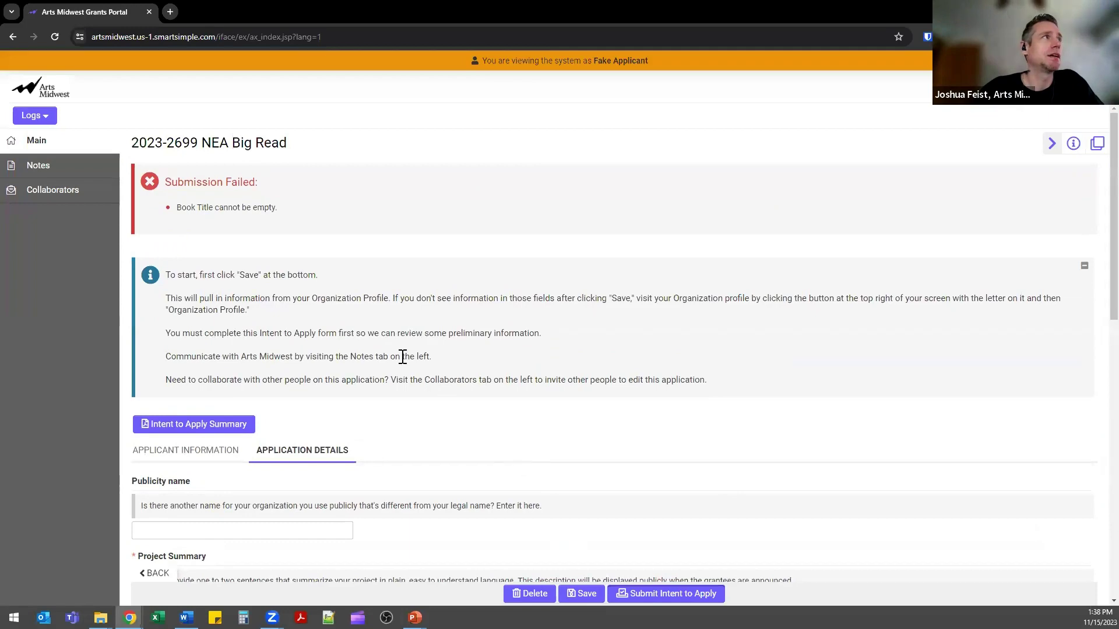
pyautogui.scroll(-3, 403, 375)
pyautogui.scroll(3, 357, 249)
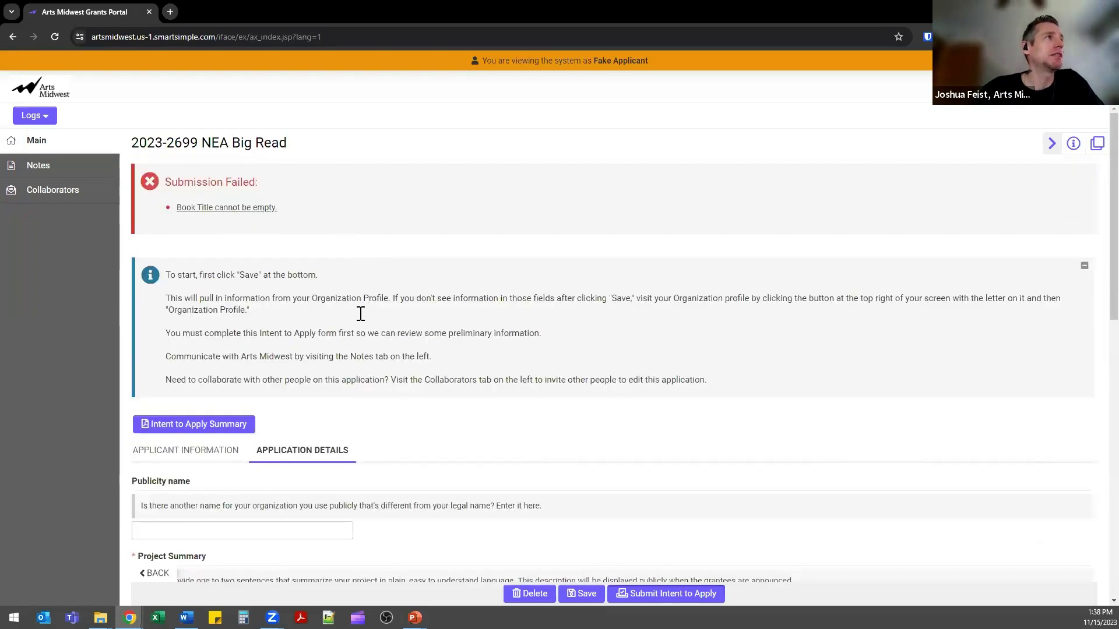
pyautogui.scroll(-5, 396, 440)
pyautogui.scroll(-6, 245, 461)
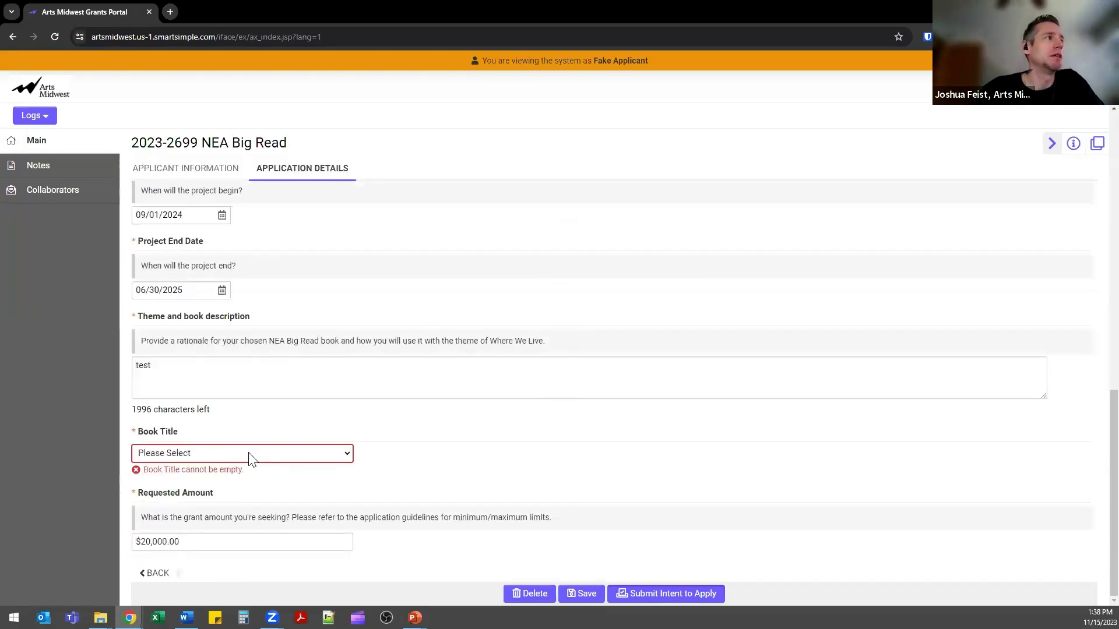
pyautogui.click(251, 458)
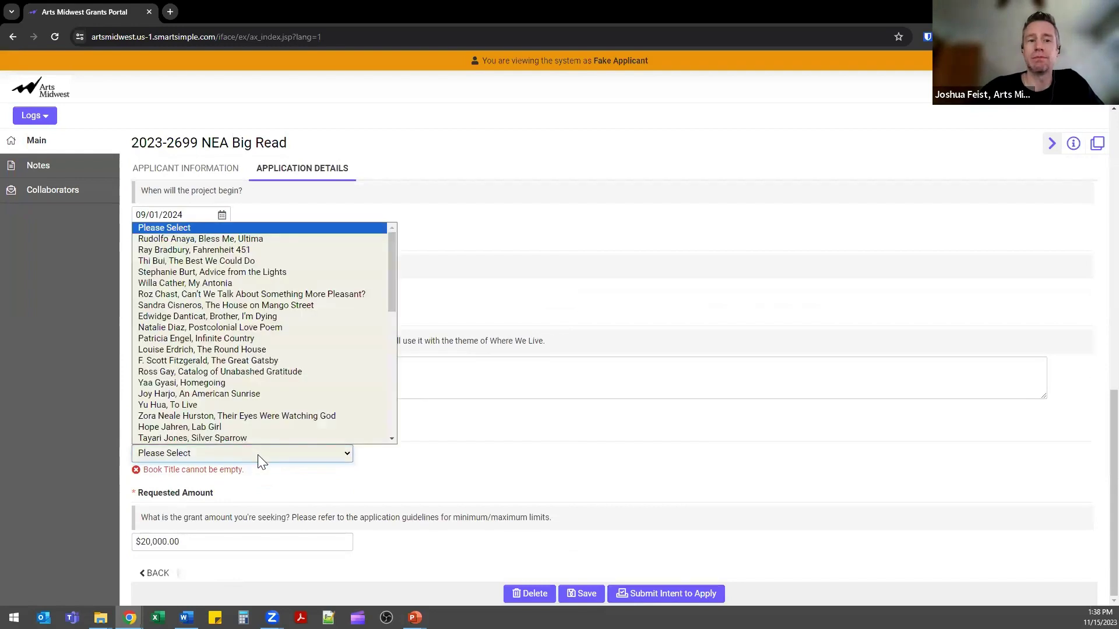
pyautogui.click(244, 384)
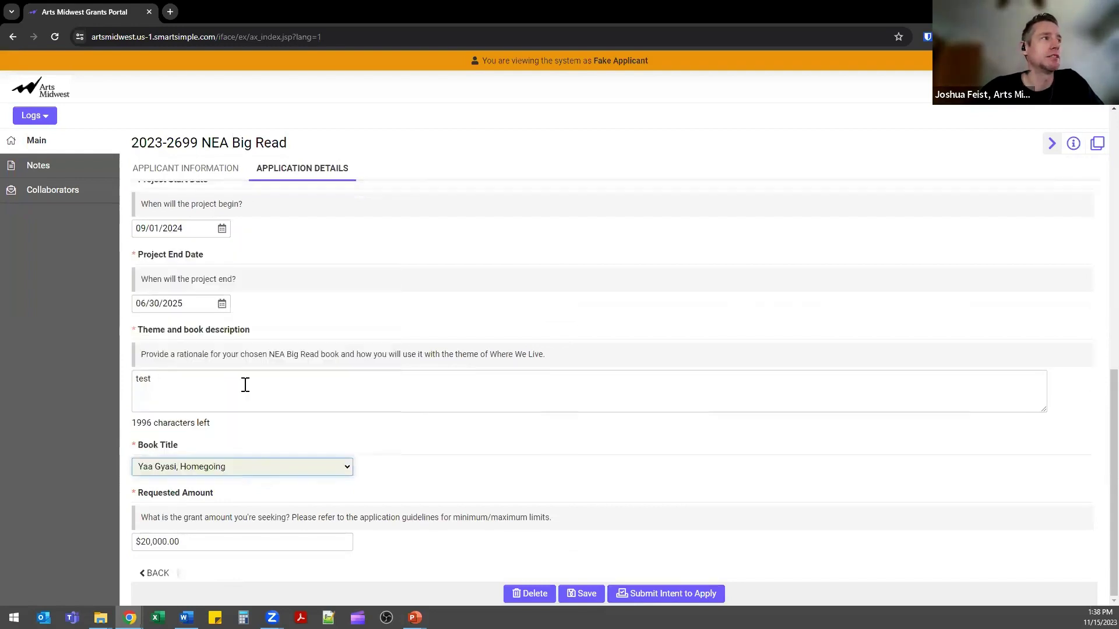
pyautogui.click(641, 593)
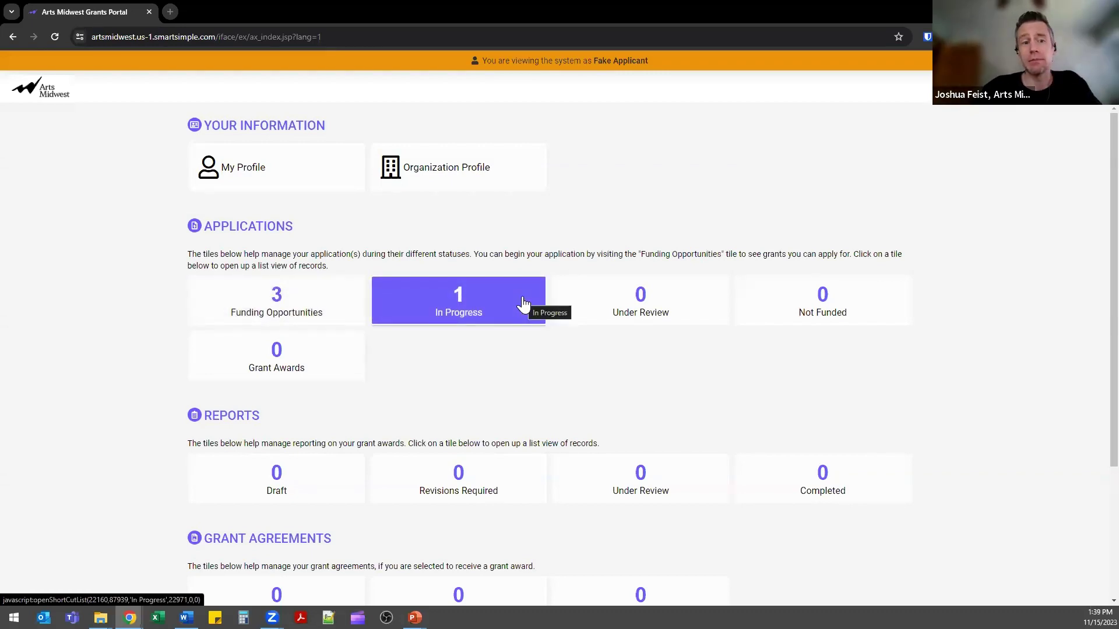
# Open the in-progress 2023-2699 NEA Big Read application, review Application Details, then view Budget.
pyautogui.click(497, 300)
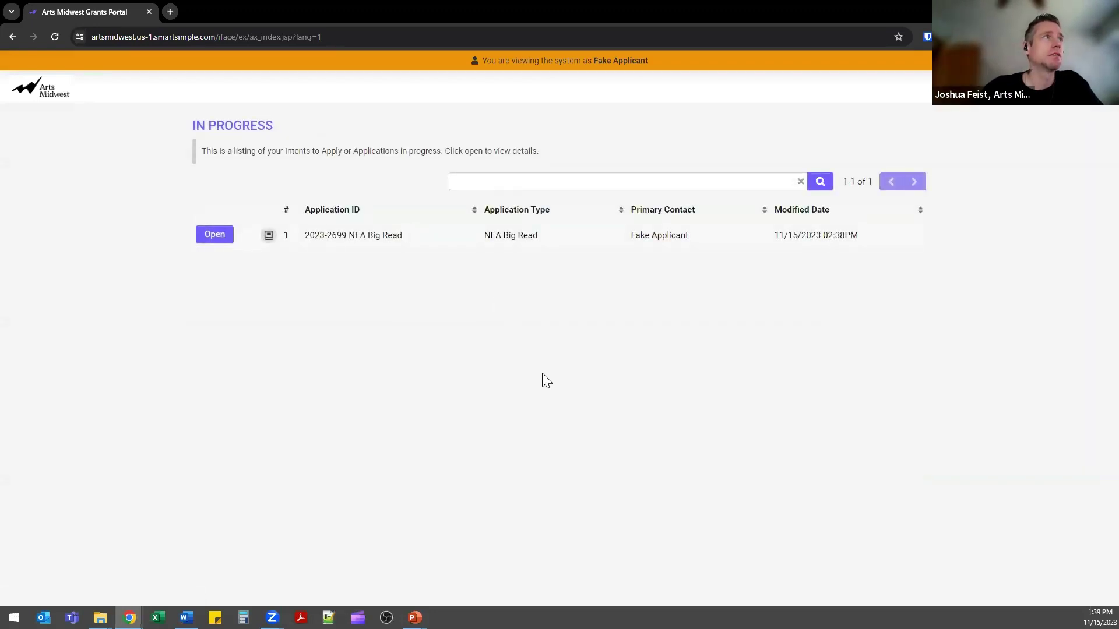
pyautogui.click(226, 237)
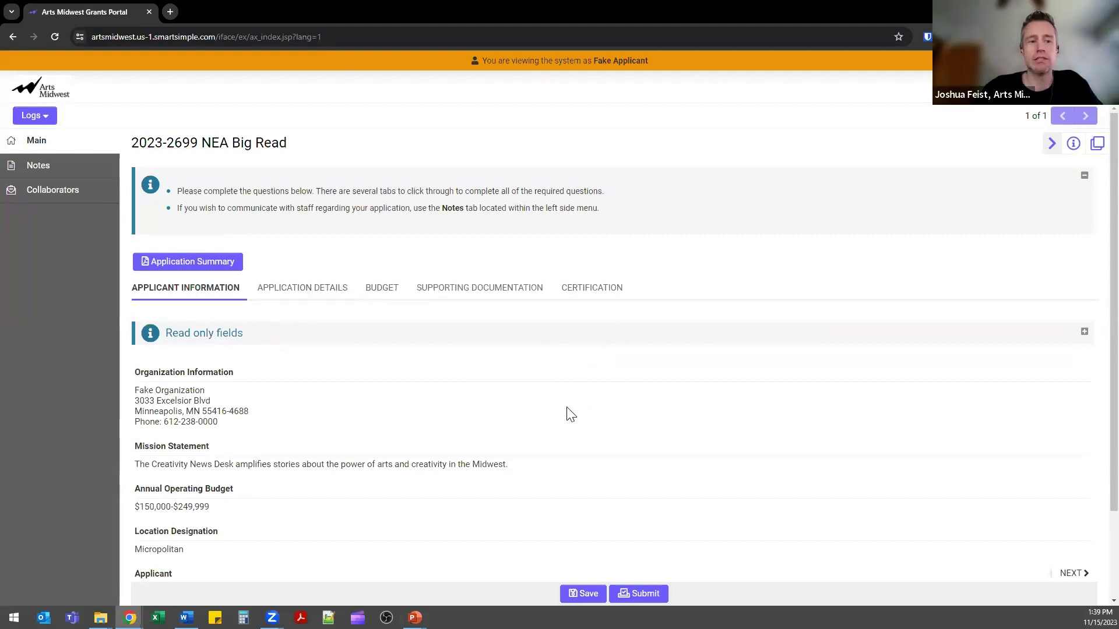
pyautogui.click(320, 293)
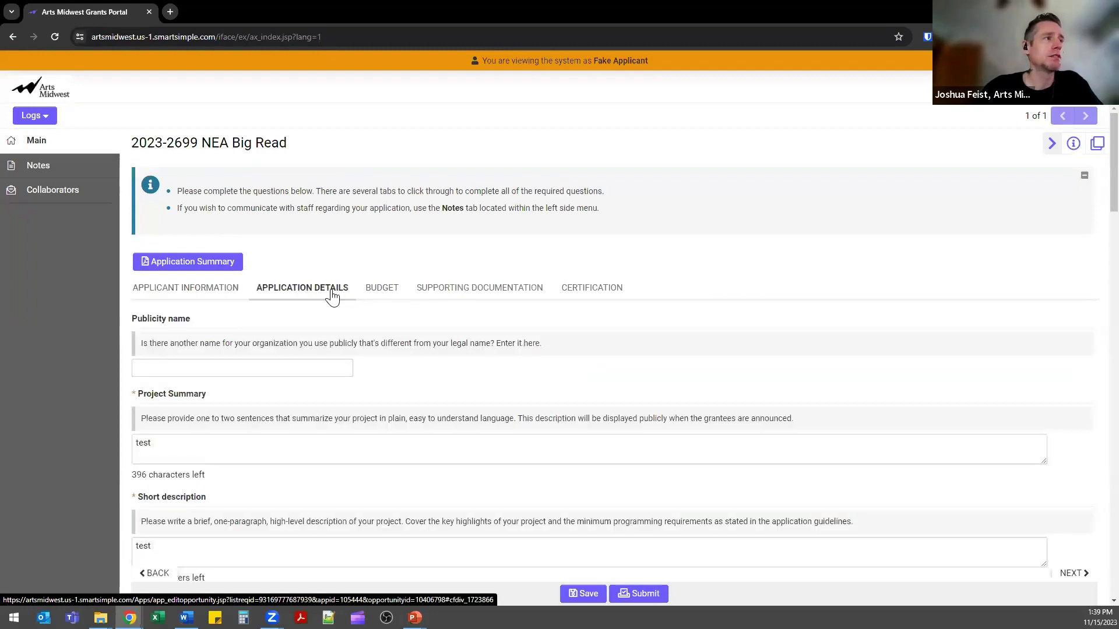
pyautogui.scroll(-2, 563, 446)
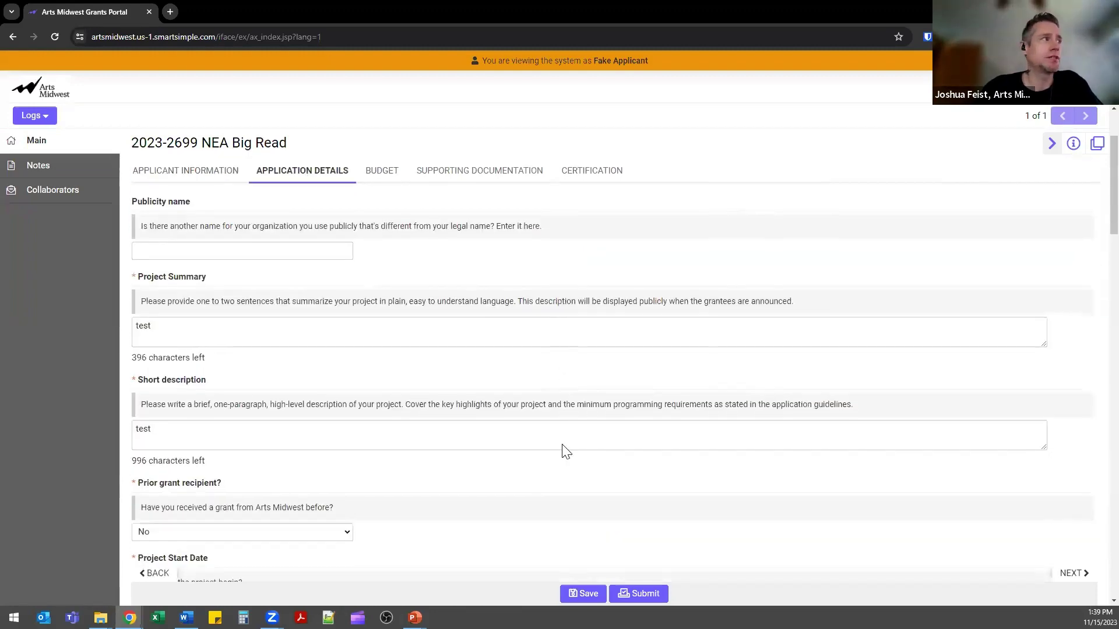
pyautogui.scroll(-13, 565, 452)
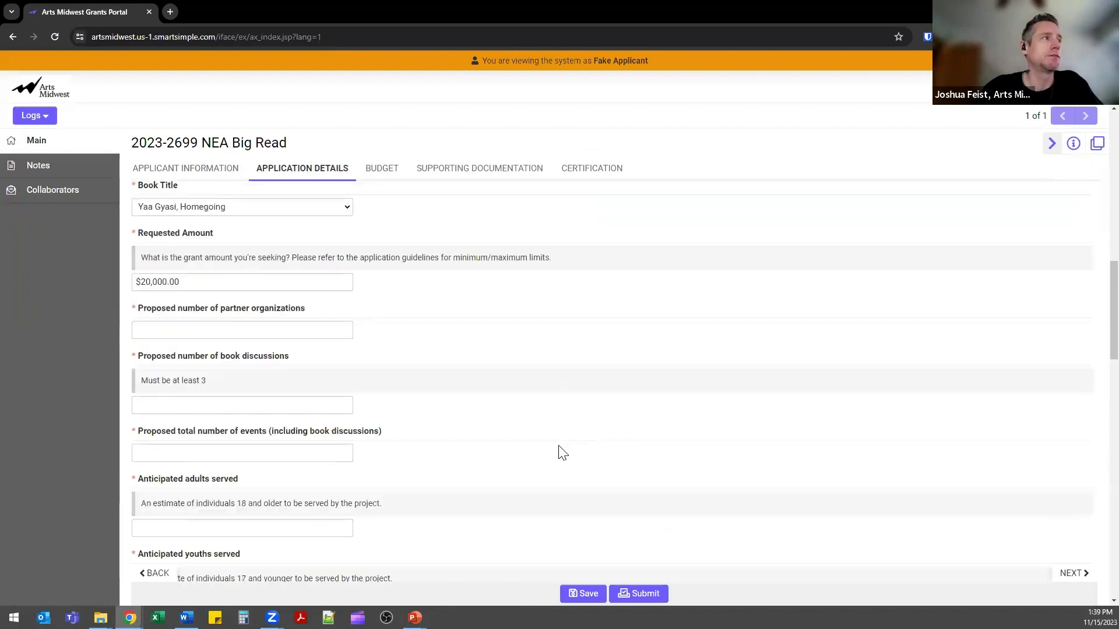
pyautogui.scroll(-7, 237, 365)
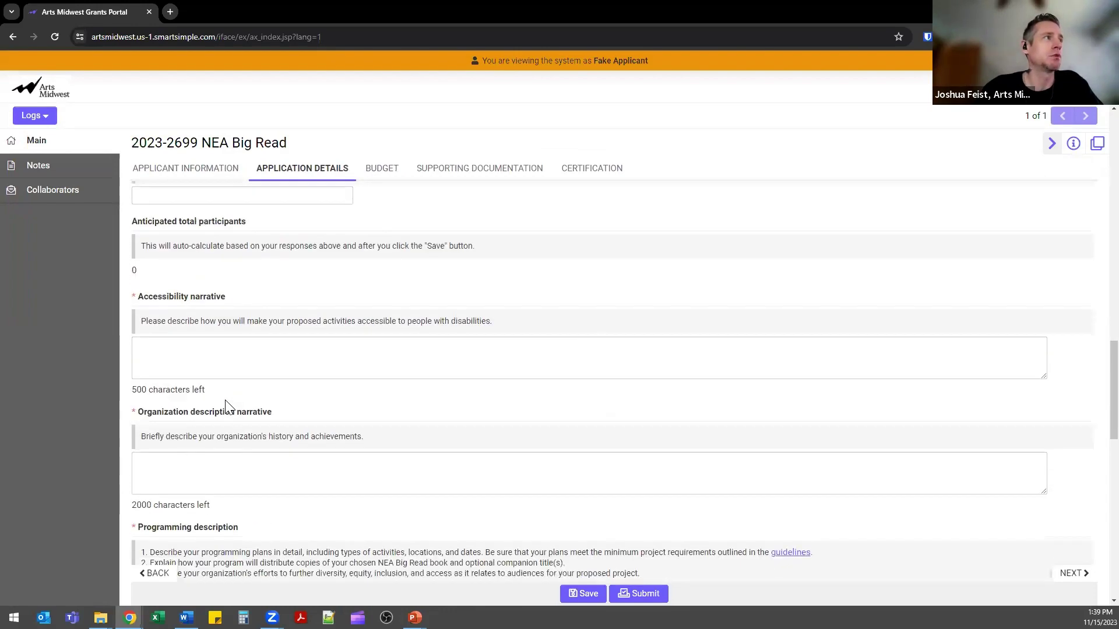
pyautogui.scroll(-1, 294, 403)
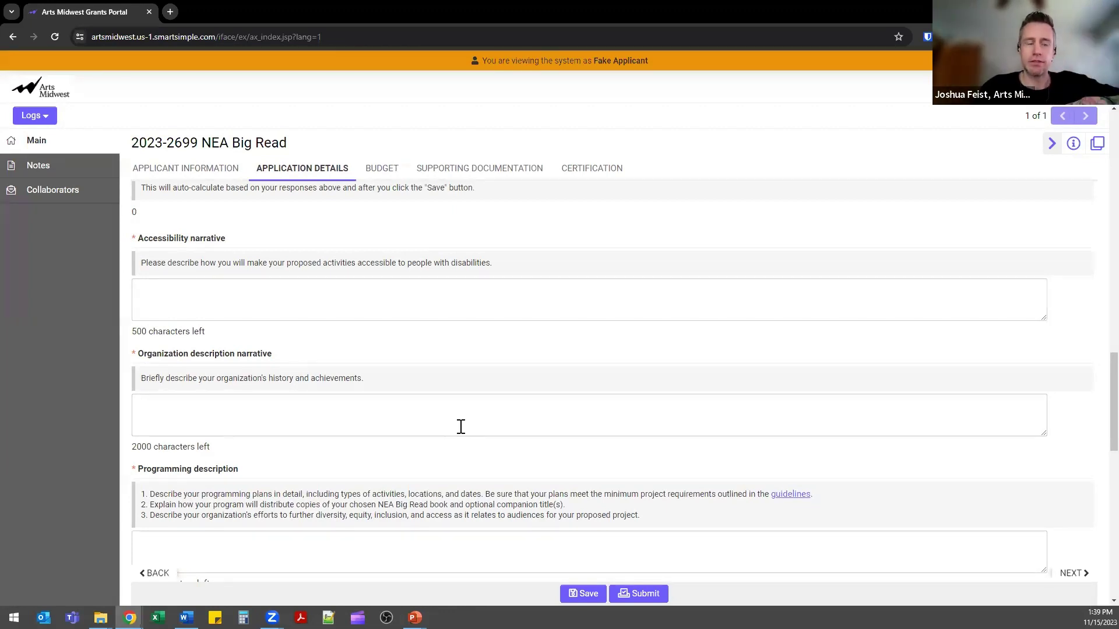
pyautogui.click(369, 172)
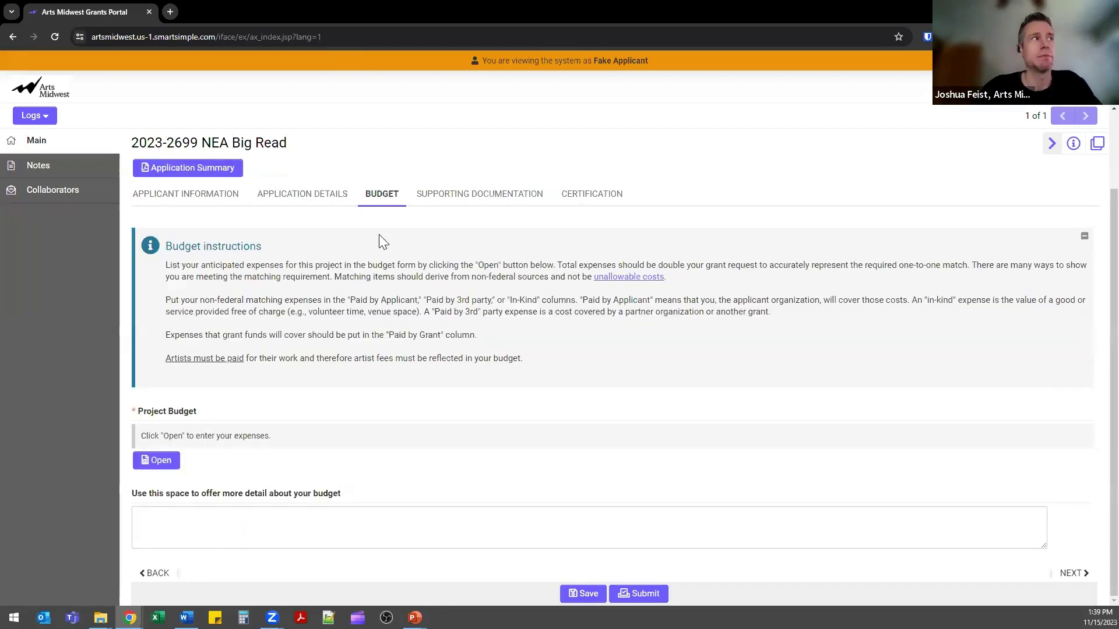